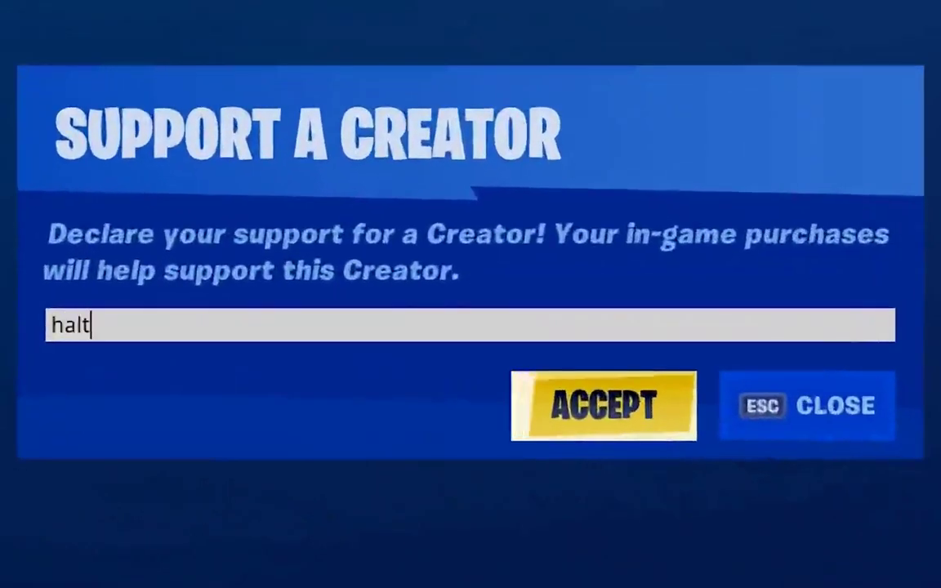
- Enter 'halted' as the Fortnite Support-a-Creator code and accept it
type("ed")
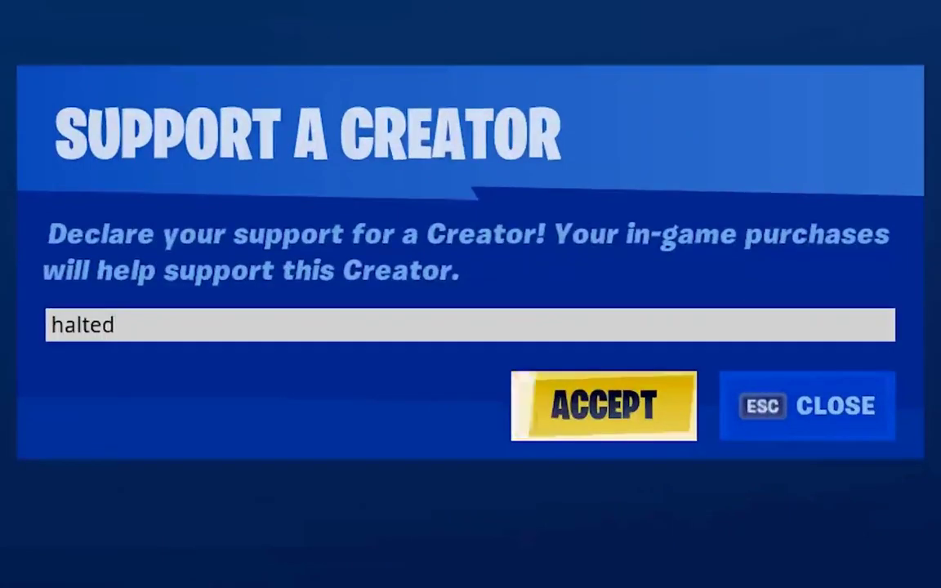
left_click(563, 404)
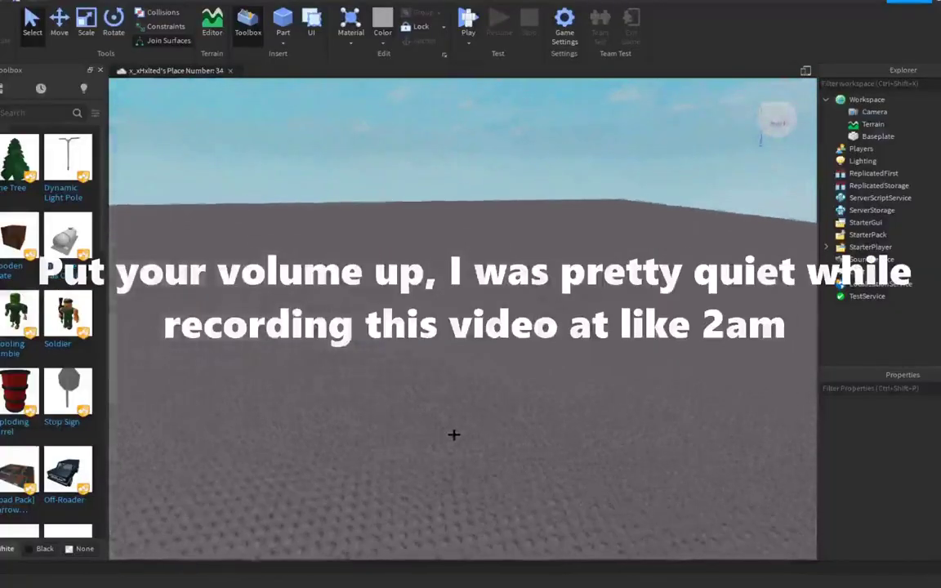
- Orbit and fly the viewport camera down close to the baseplate
right_click_drag(451, 430, 335, 439)
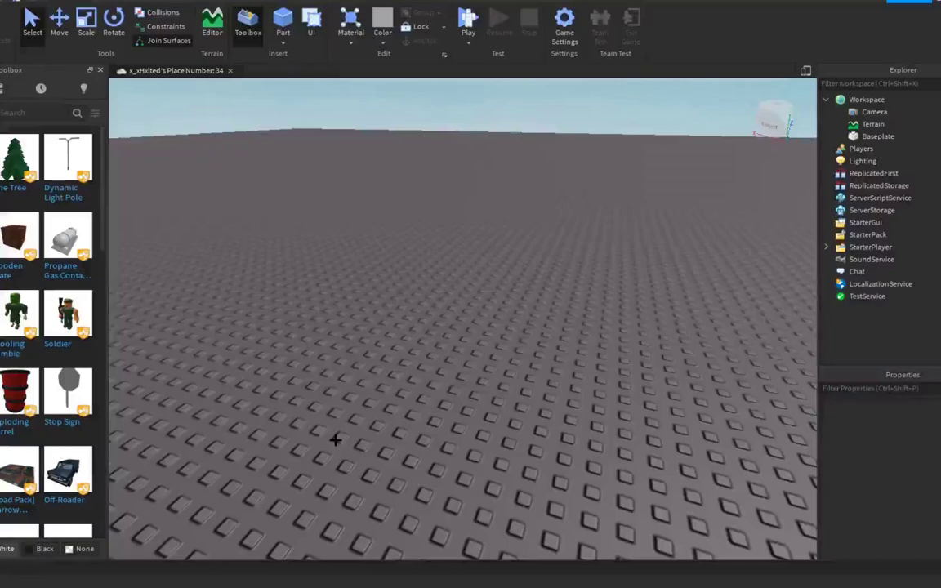
right_click_drag(307, 413, 551, 414)
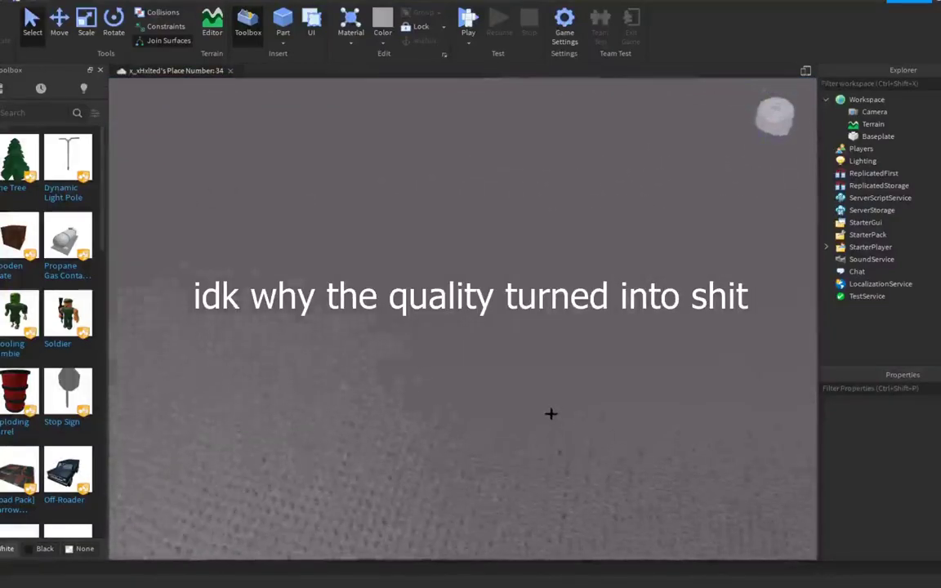
scroll(550, 413, "up", 3)
key("s")
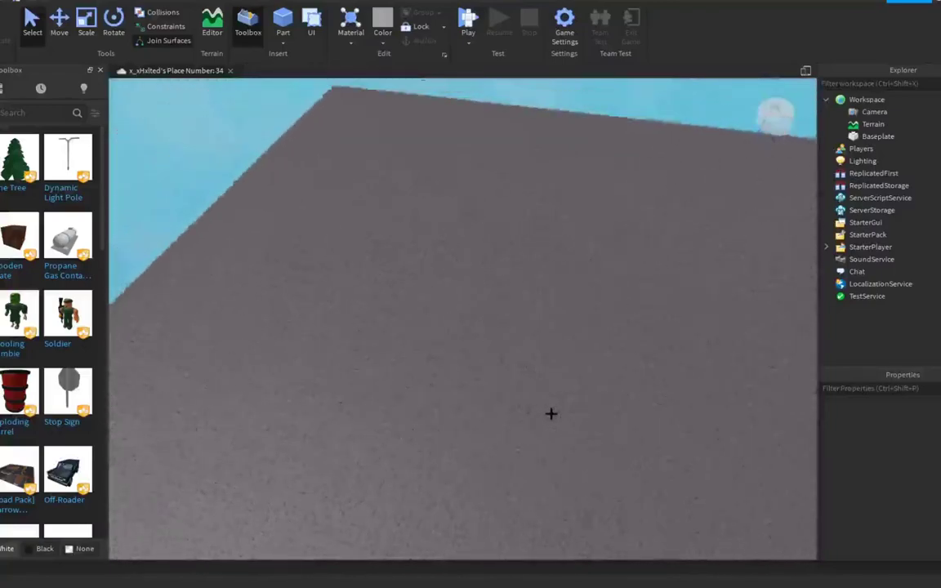
right_click_drag(551, 413, 551, 414)
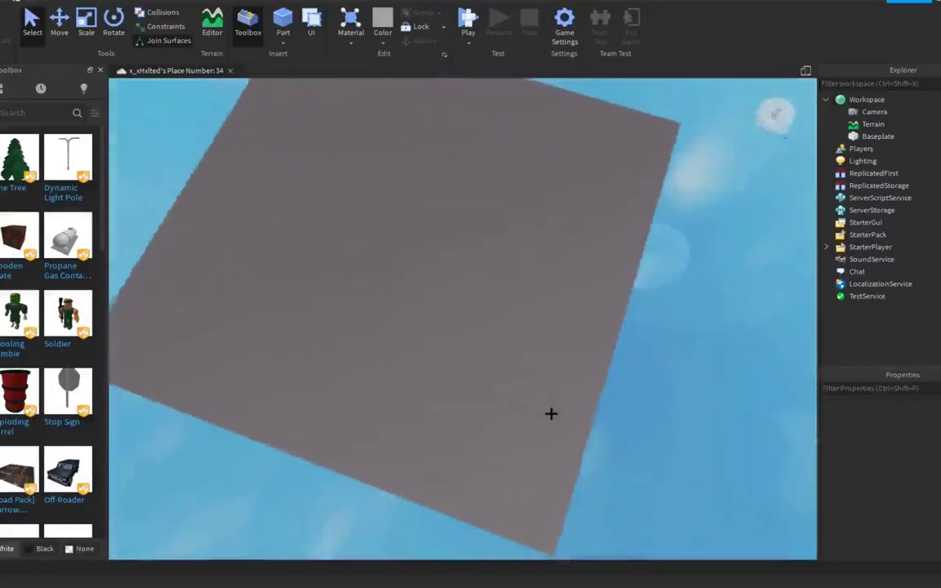
key("w")
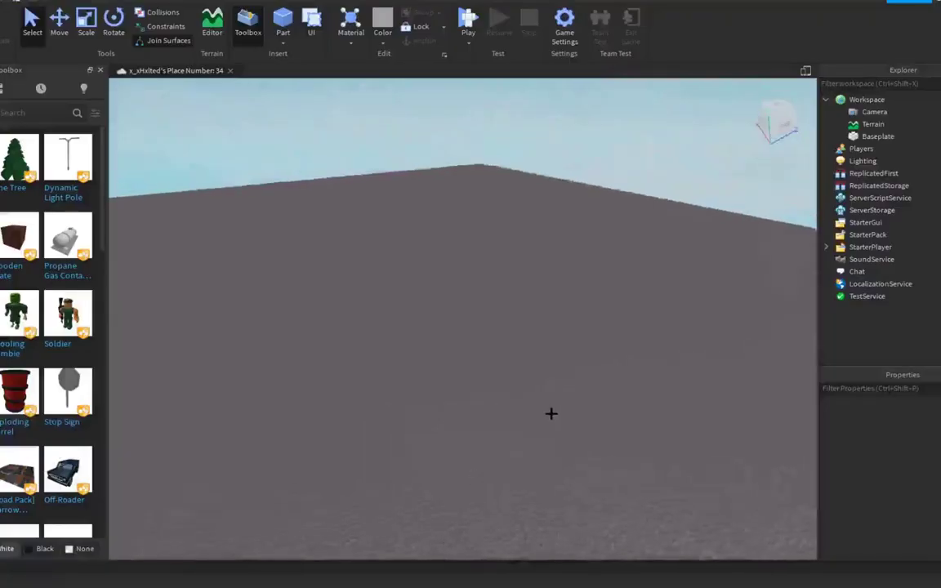
right_click_drag(551, 414, 551, 414)
- Insert a new block part onto the baseplate from the Home ribbon
scroll(551, 412, "down", 5)
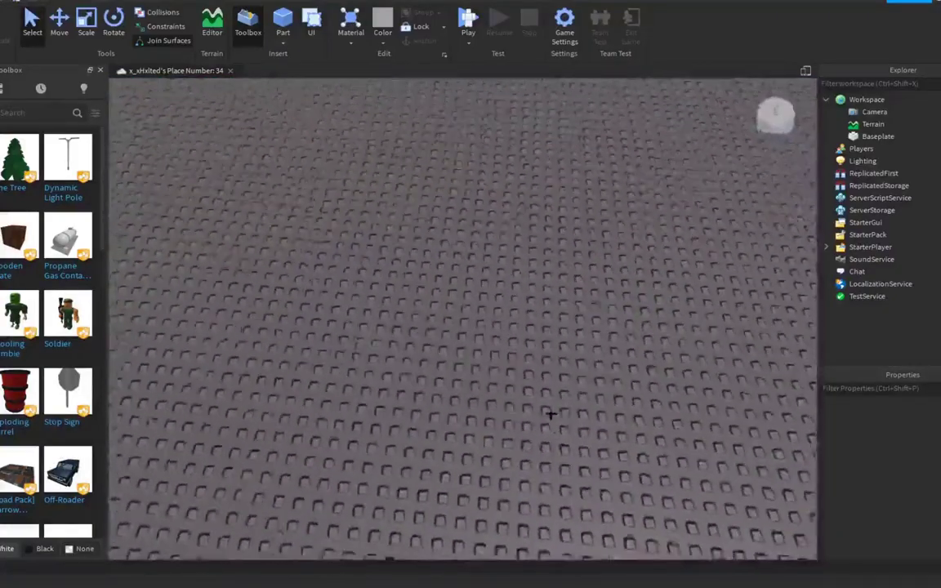
scroll(550, 413, "down", 3)
right_click_drag(559, 389, 560, 384)
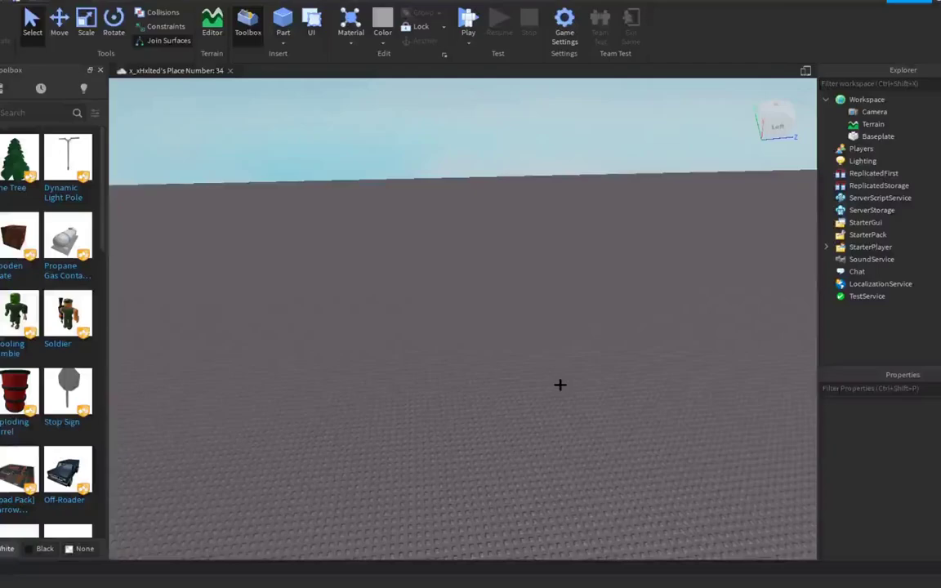
mouse_move(560, 384)
right_mouse_down()
mouse_move(511, 370)
mouse_move(550, 330)
right_mouse_up()
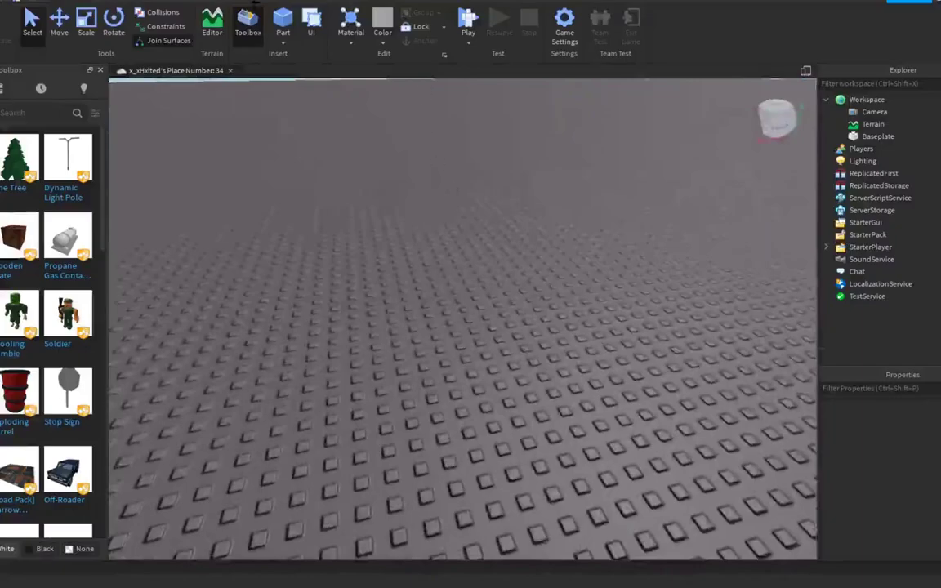
left_click(282, 25)
mouse_move(485, 310)
right_mouse_down()
mouse_move(531, 294)
mouse_move(529, 264)
right_mouse_up()
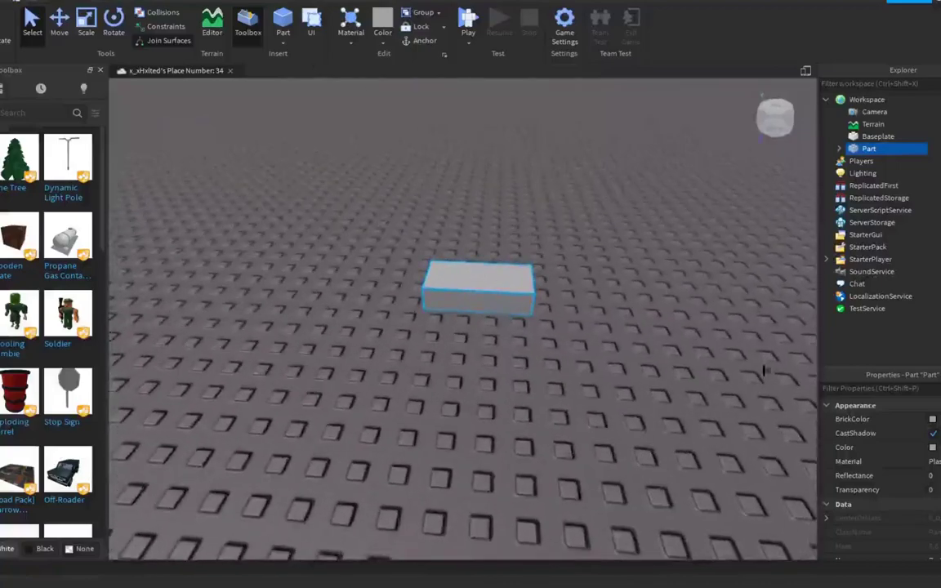
- Set the new part's BrickColor to red
left_click(932, 419)
left_click(774, 281)
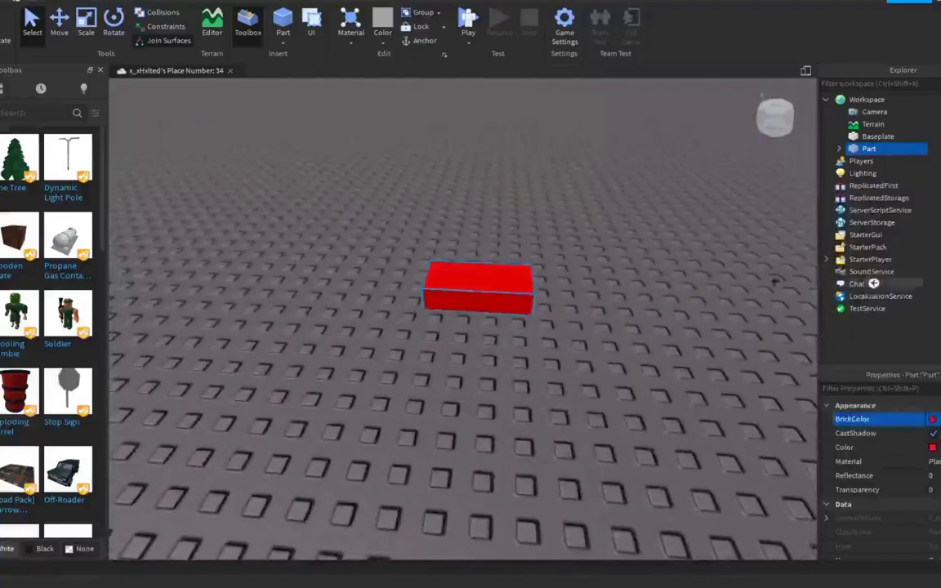
left_click(299, 175)
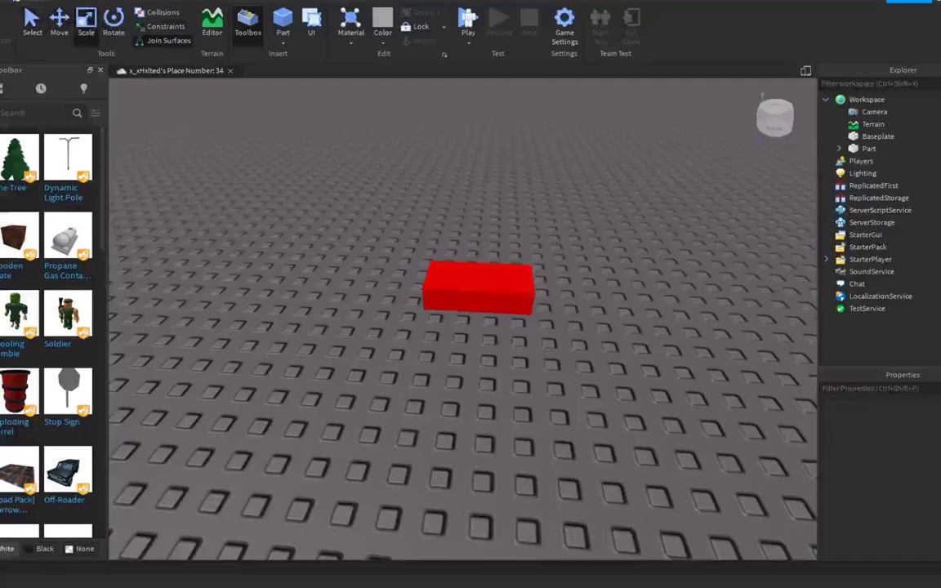
- Scale the red part into a long, thin bar
left_click(447, 300)
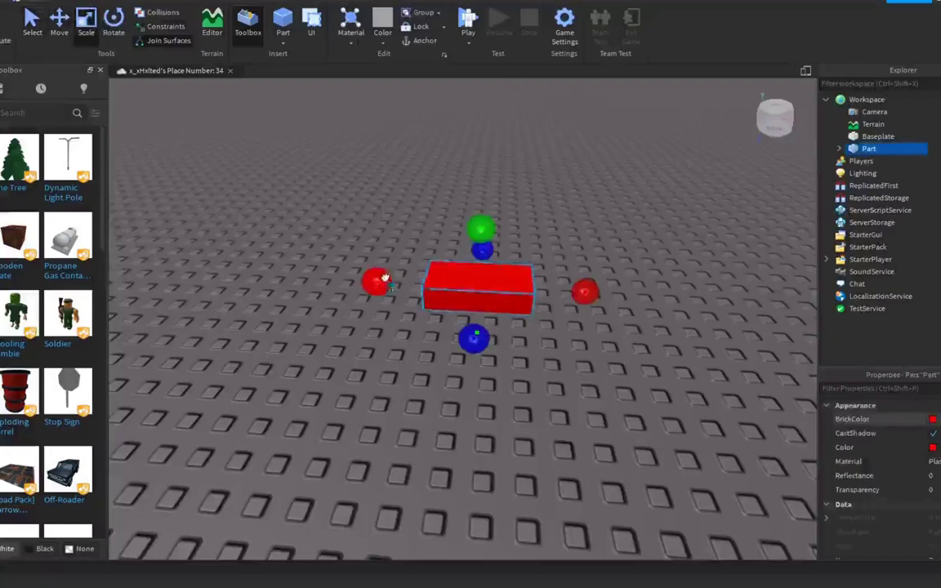
left_click_drag(374, 279, 452, 284)
left_click_drag(514, 249, 514, 151)
left_click(632, 237)
right_click_drag(632, 237, 632, 230)
left_click(632, 229)
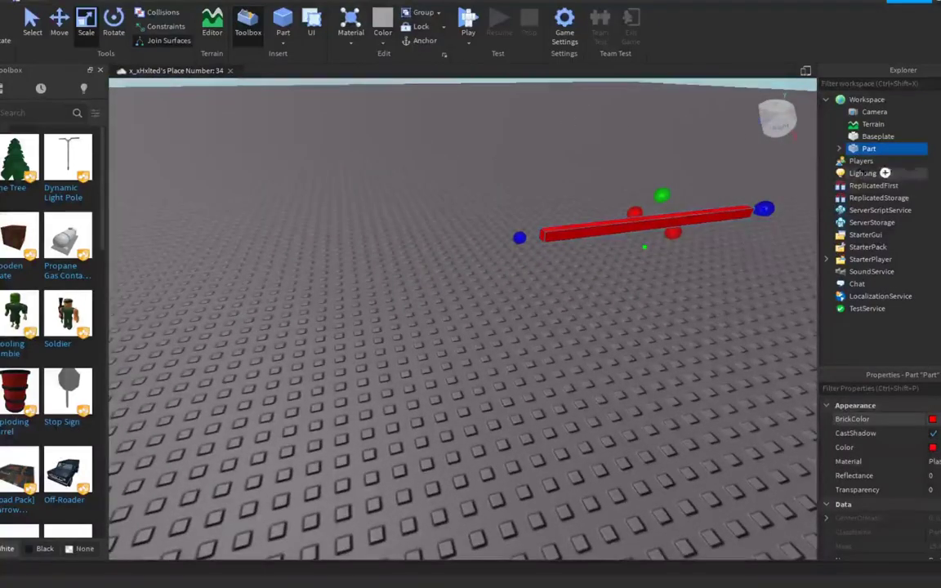
scroll(878, 457, "down", 1)
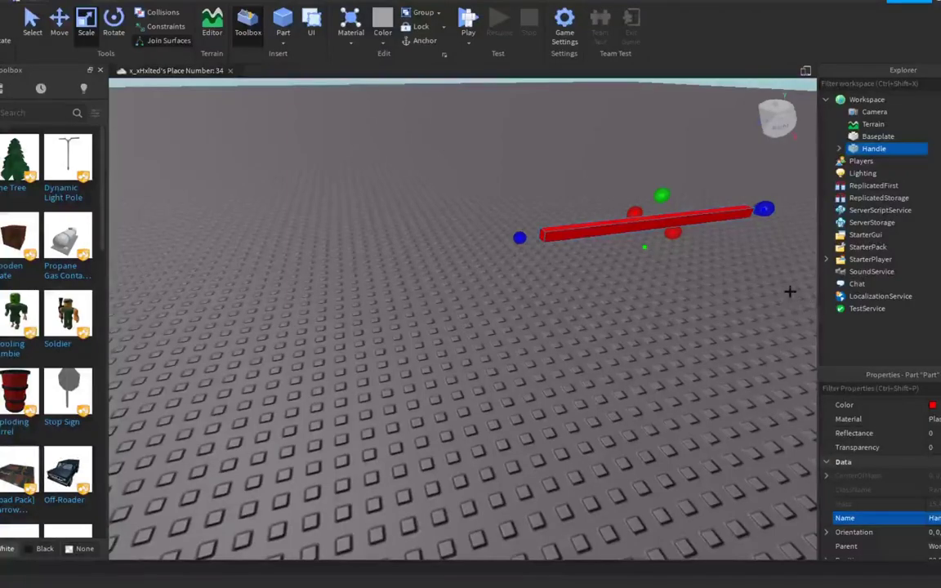
- Insert a Tool object named Item under StarterPack
left_click(895, 247)
right_click(857, 249)
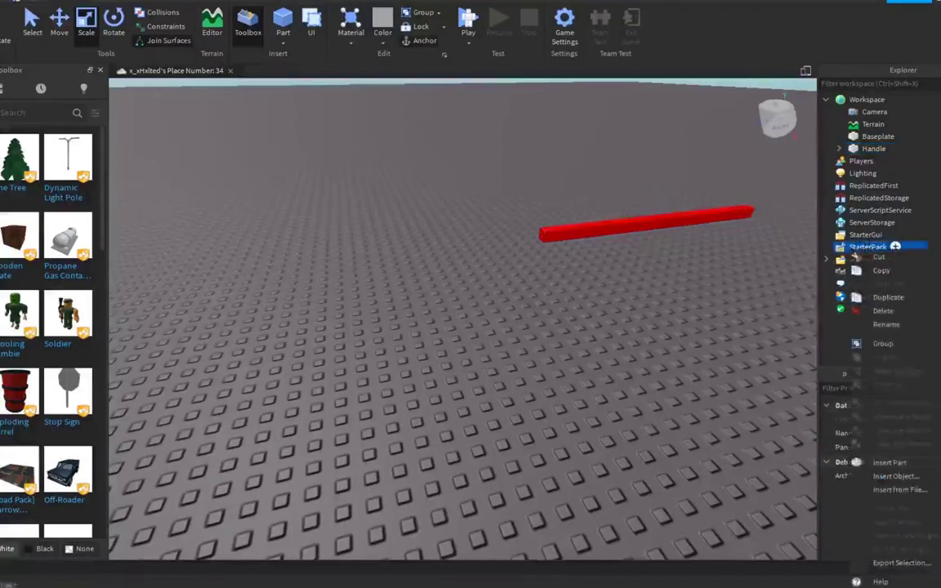
left_click(920, 475)
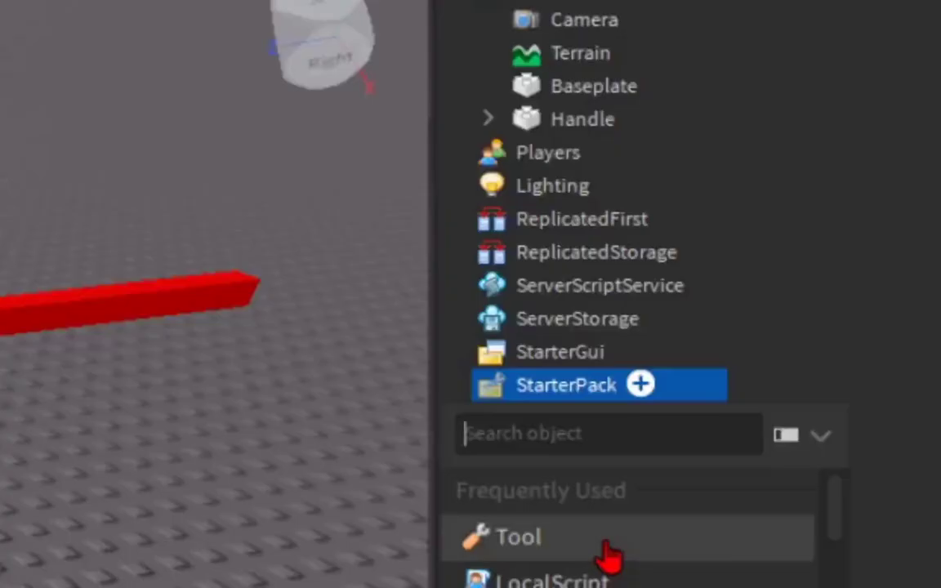
left_click(609, 545)
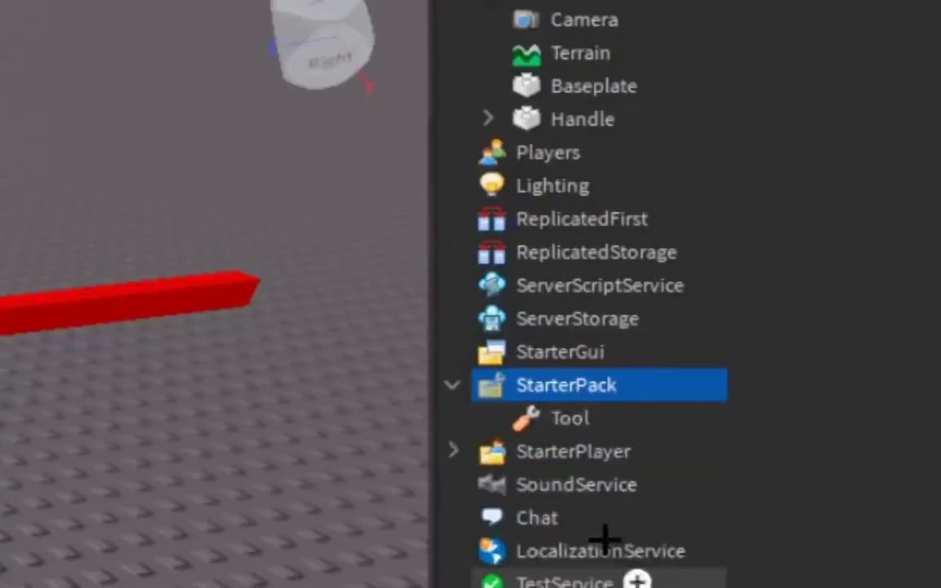
left_click(549, 417)
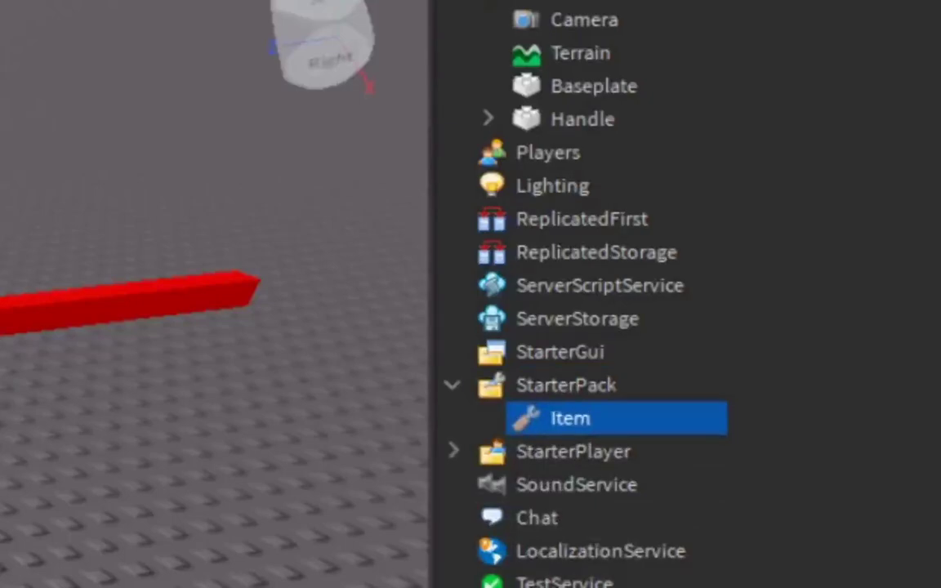
- Move the Handle part inside the Item tool in the Explorer
left_click(582, 120)
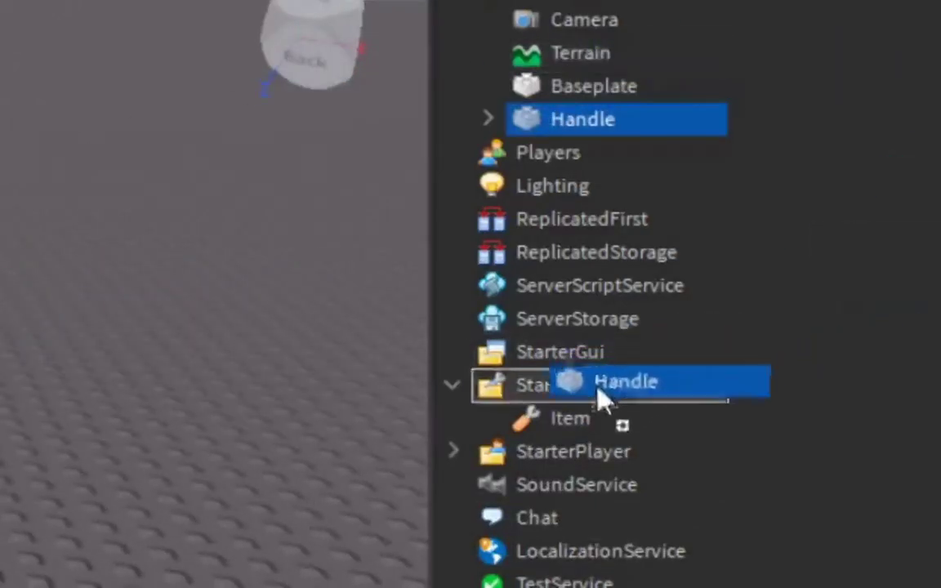
left_click_drag(527, 119, 553, 418)
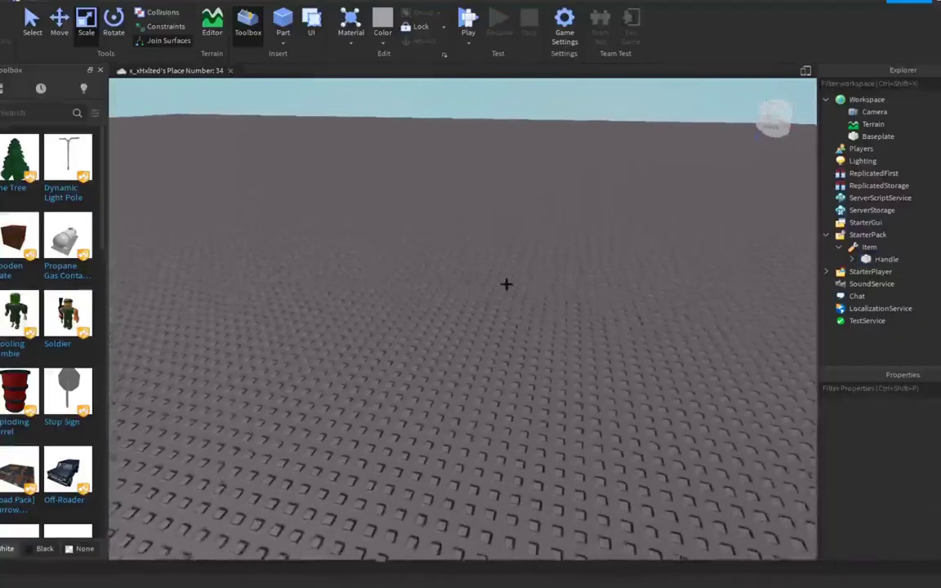
mouse_move(504, 283)
right_mouse_down()
mouse_move(707, 255)
mouse_move(660, 260)
right_mouse_up()
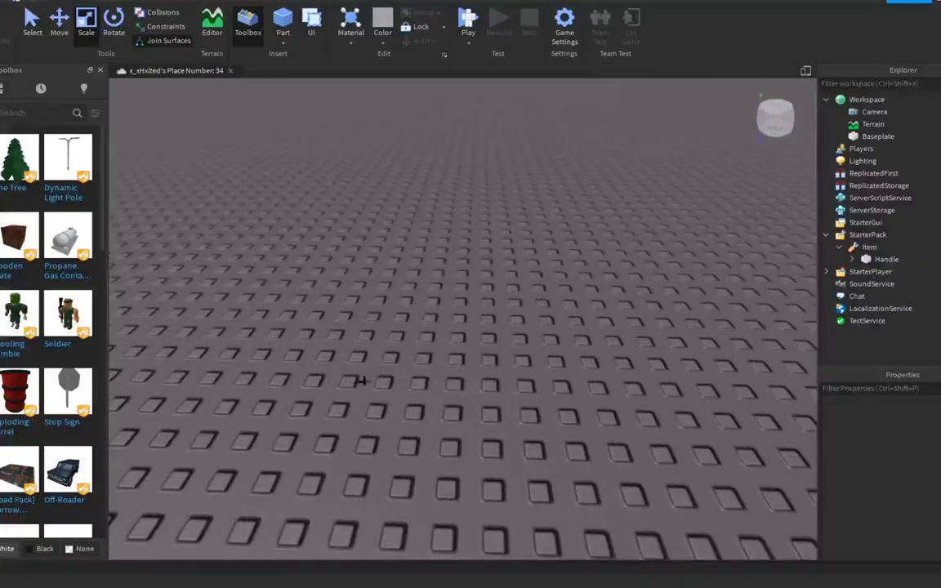
- Insert another block part and enlarge it into a taller, wider cube
left_click(282, 25)
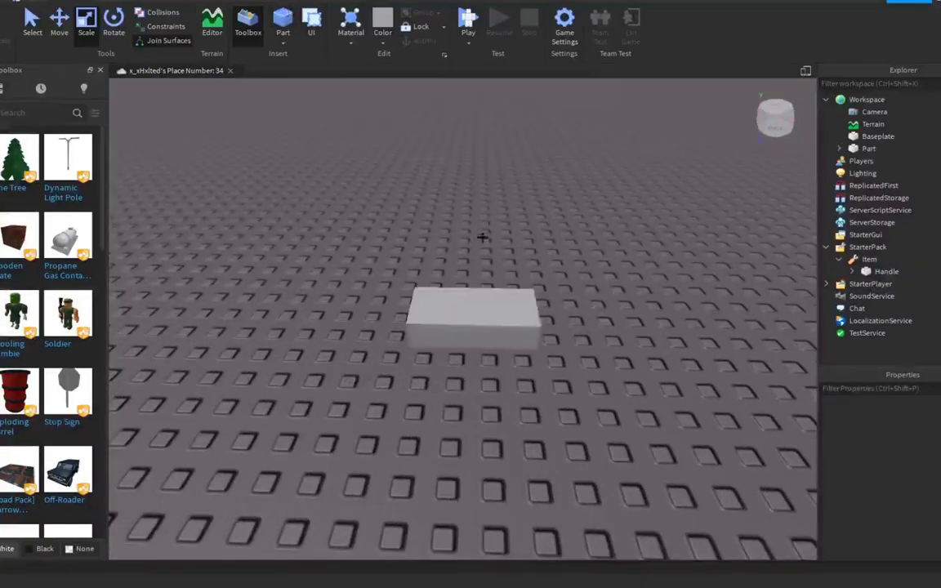
left_click(487, 312)
mouse_move(487, 312)
right_mouse_down()
mouse_move(611, 344)
mouse_move(507, 249)
right_mouse_up()
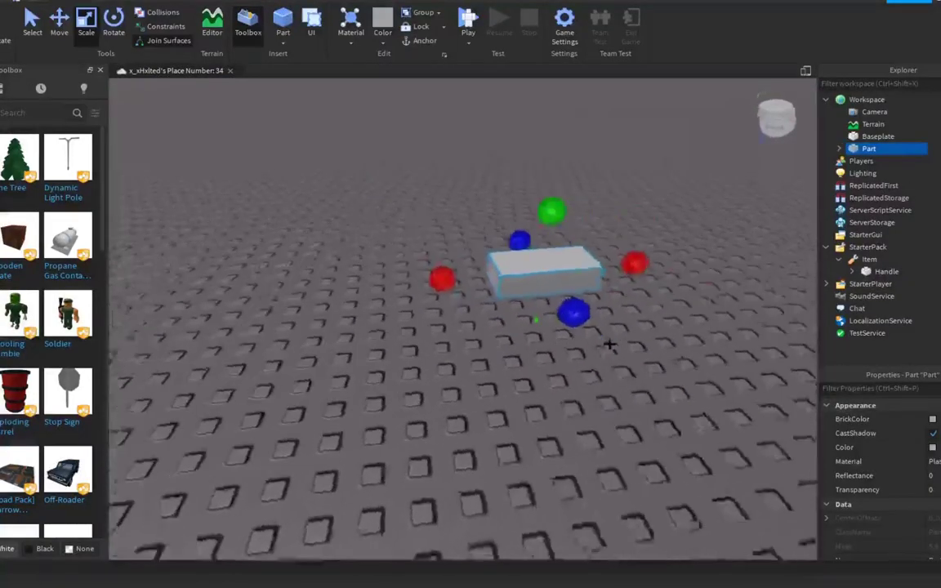
left_click_drag(562, 245, 573, 162)
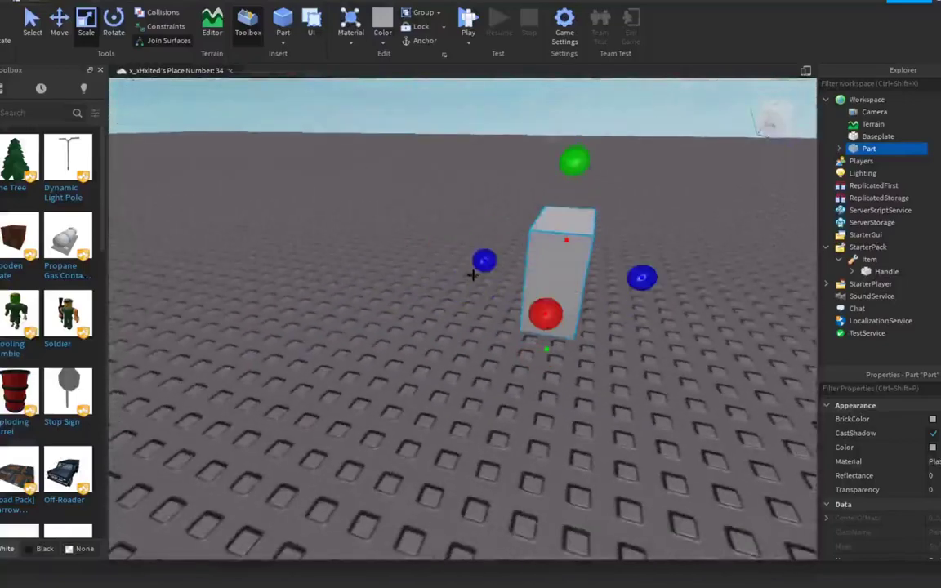
left_click_drag(483, 258, 438, 256)
mouse_move(438, 256)
right_mouse_down()
mouse_move(633, 375)
mouse_move(462, 270)
right_mouse_up()
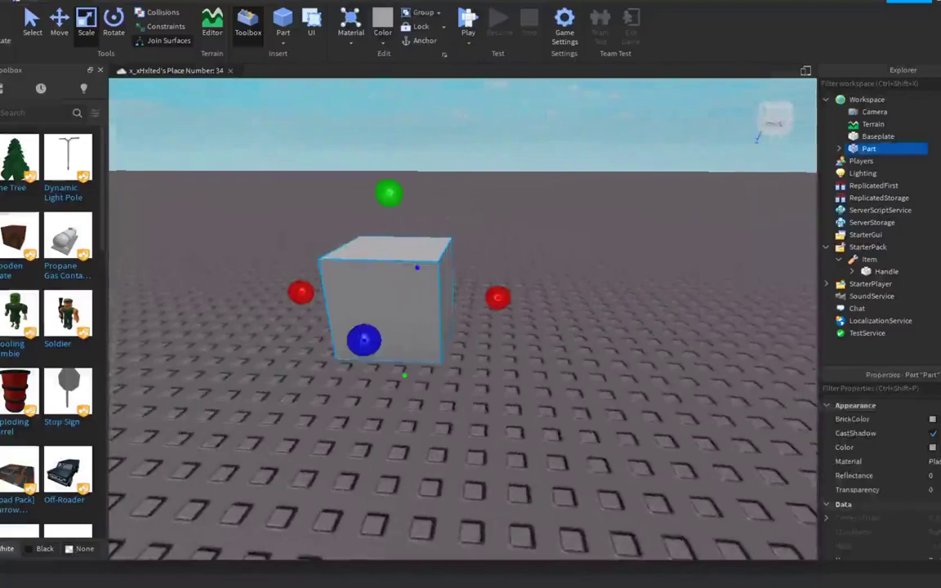
- Colour the cube burnt orange and move the Item tool inside it
left_click(898, 418)
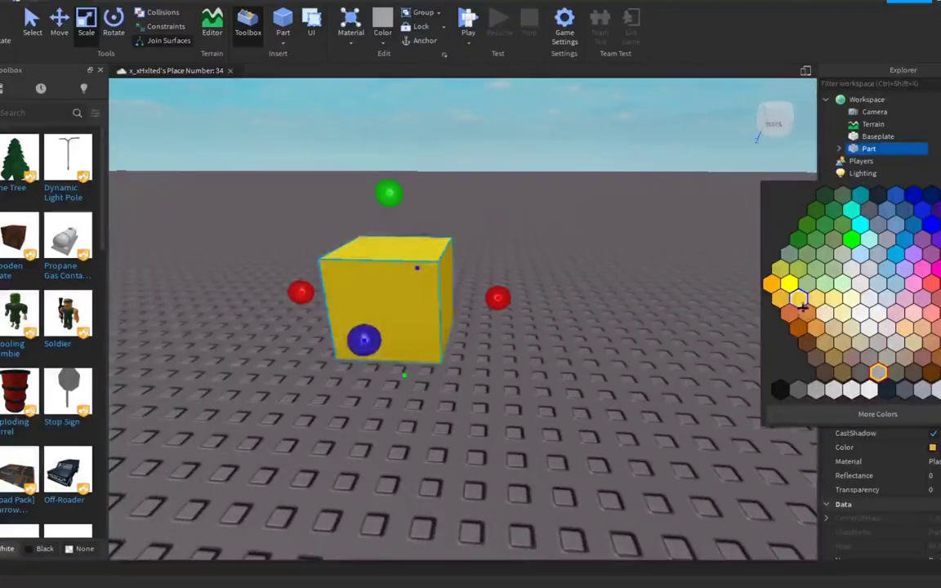
left_click(807, 342)
left_click(566, 309)
mouse_move(566, 308)
right_mouse_down()
mouse_move(580, 342)
mouse_move(516, 319)
right_mouse_up()
left_click(568, 308)
left_click(579, 342)
left_click(516, 318)
mouse_move(699, 326)
right_mouse_down()
mouse_move(752, 302)
mouse_move(776, 310)
right_mouse_up()
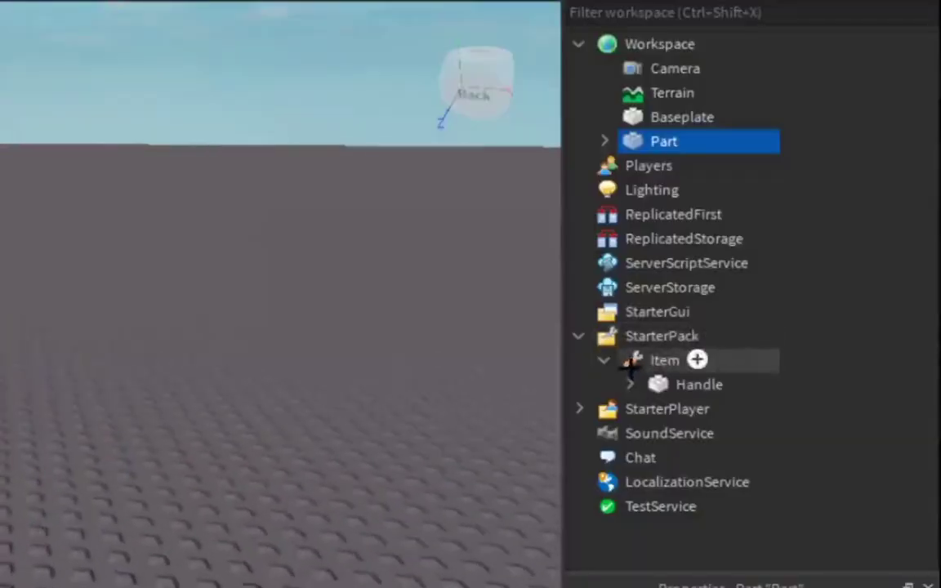
left_click_drag(664, 360, 651, 143)
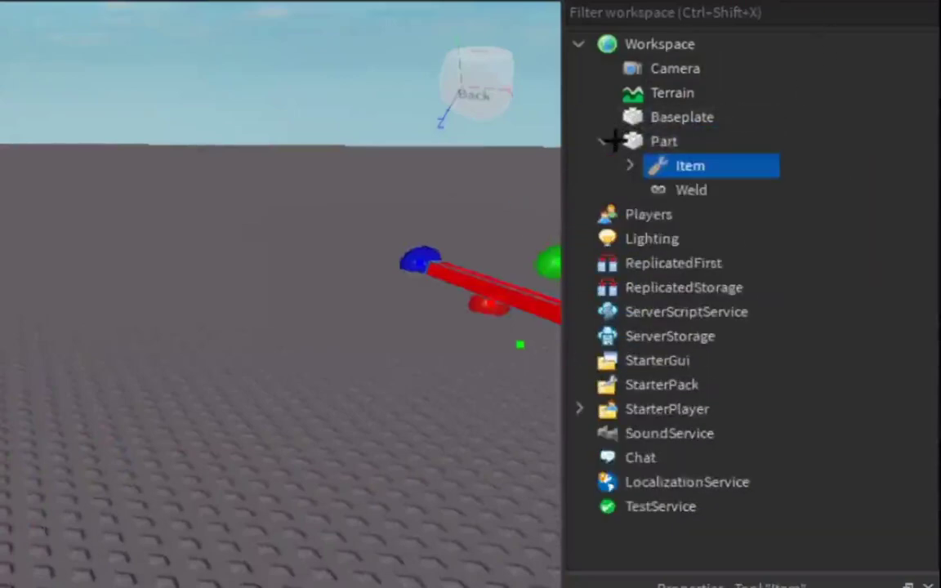
- Move the spawn location off to the right of the orange crate
left_click(641, 141)
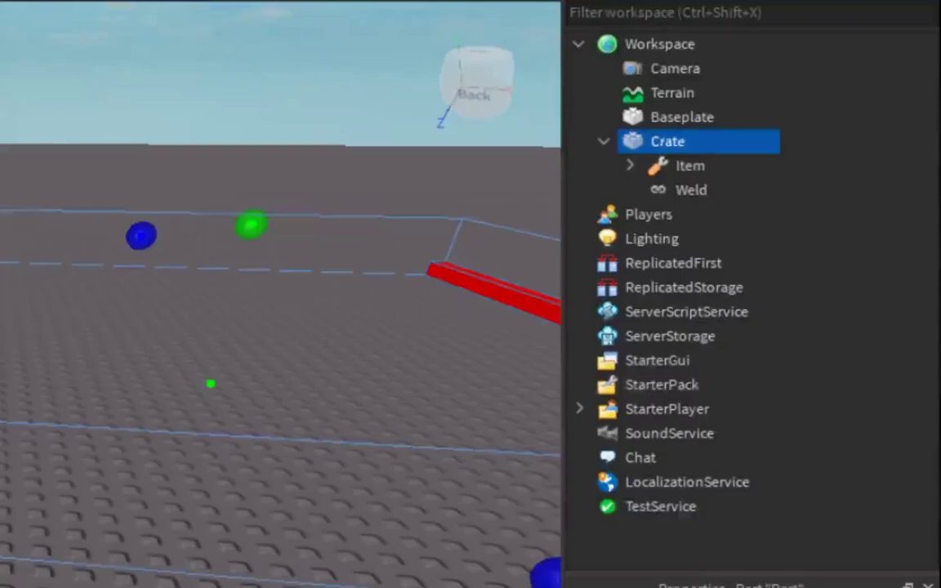
left_click(537, 277)
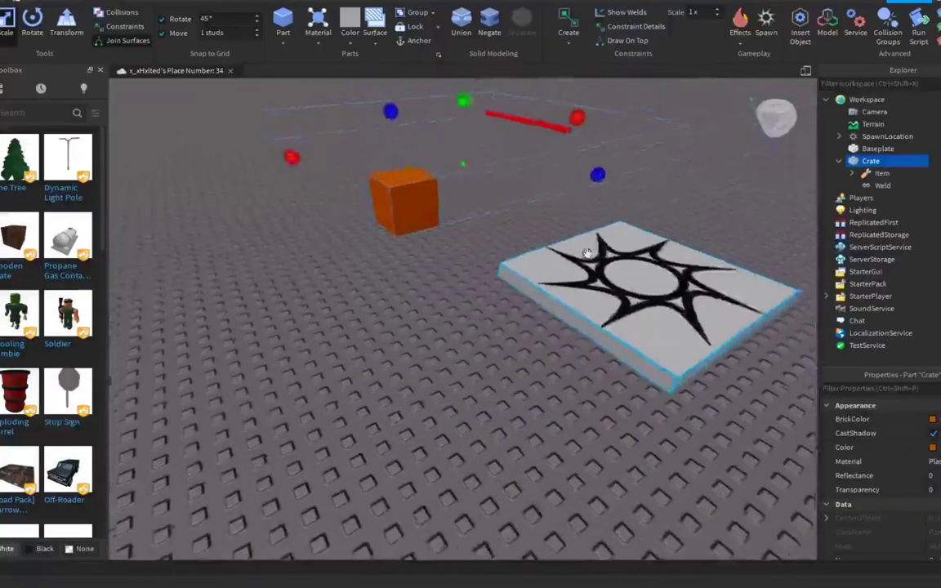
left_click_drag(536, 277, 674, 212)
left_click(376, 208)
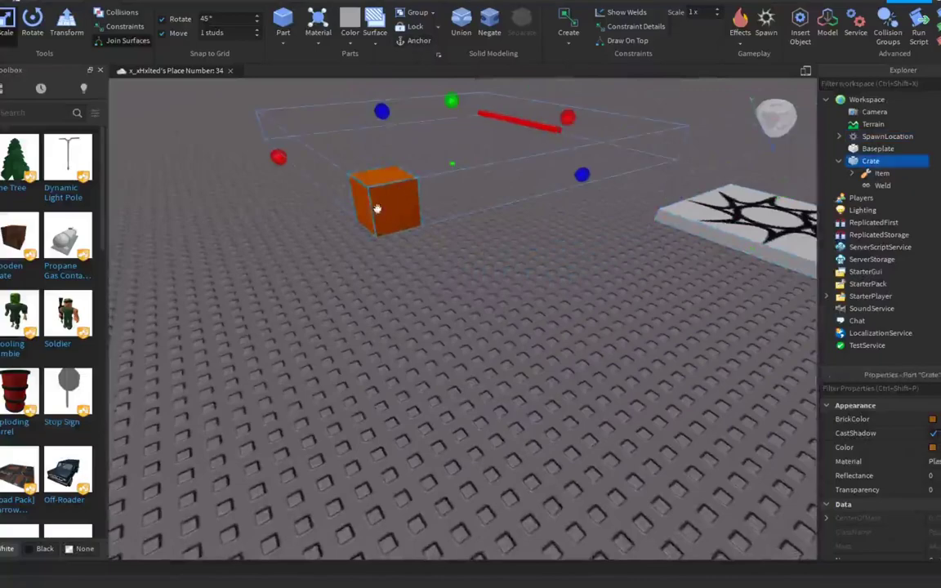
- Add a Script under the Item tool containing the pasted tool Lua code
left_click(880, 173)
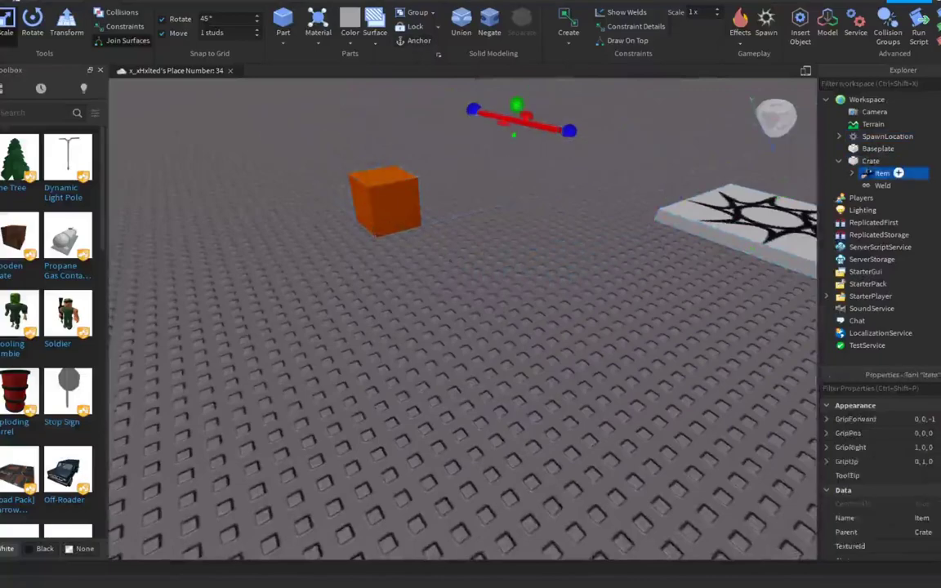
right_click(882, 173)
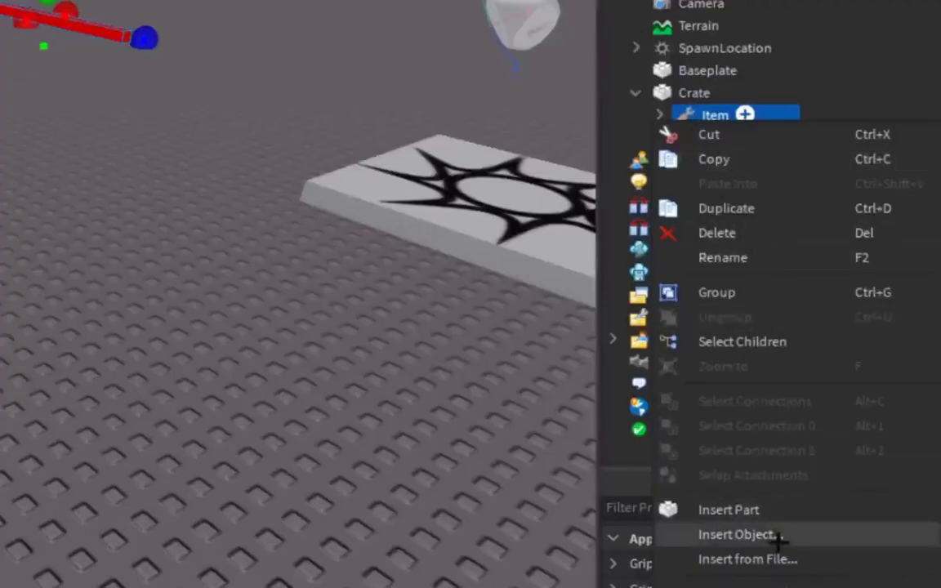
left_click(774, 535)
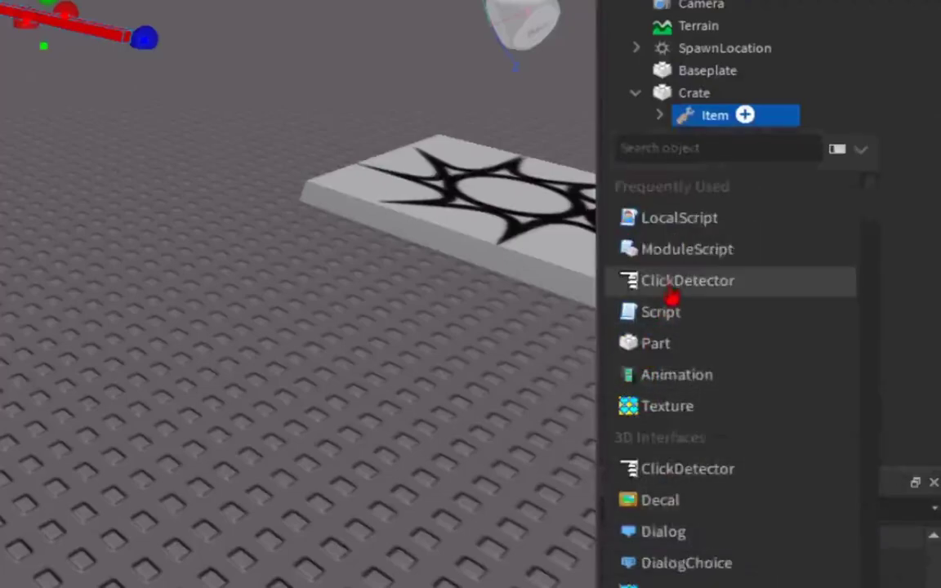
left_click(672, 321)
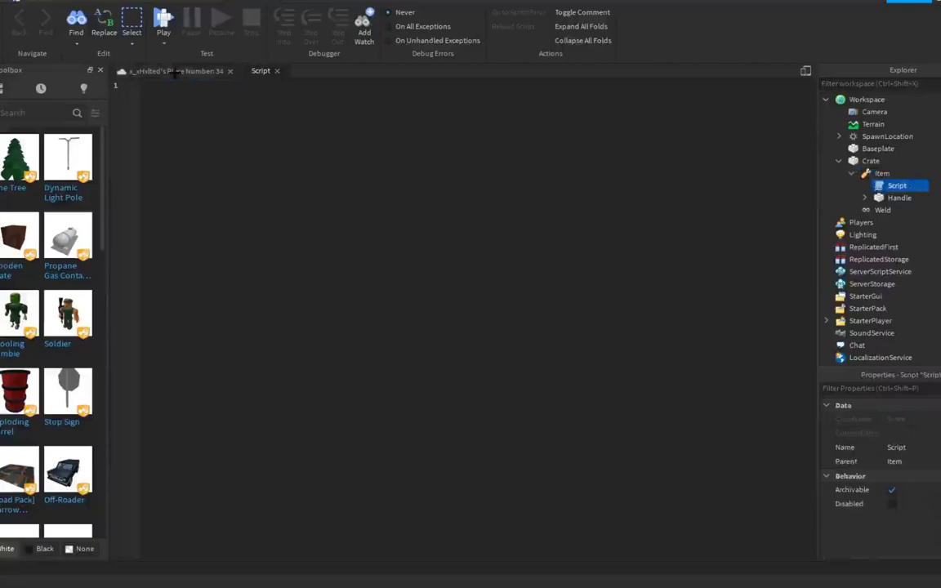
key("ctrl+v")
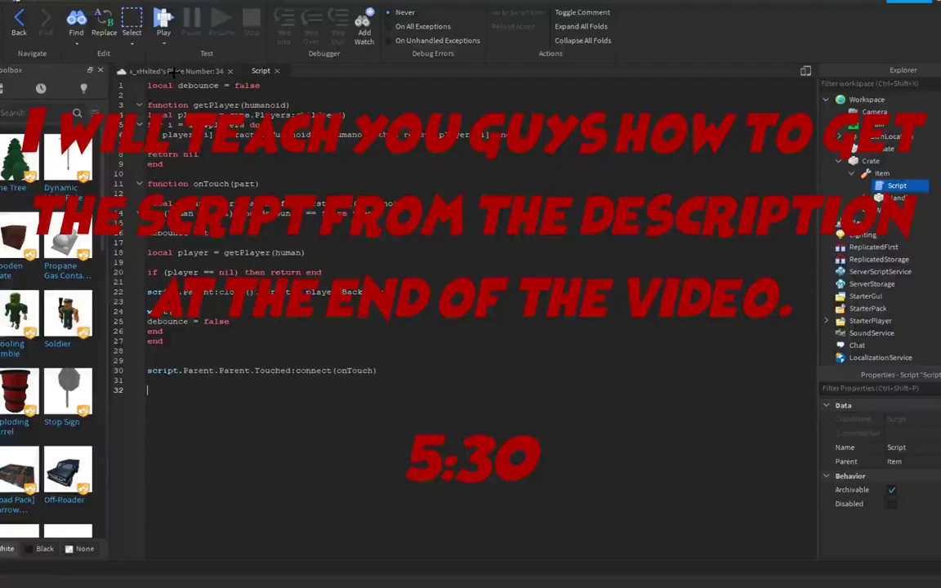
- Close the script and start a play-test, walking the avatar toward the crate
left_click(280, 71)
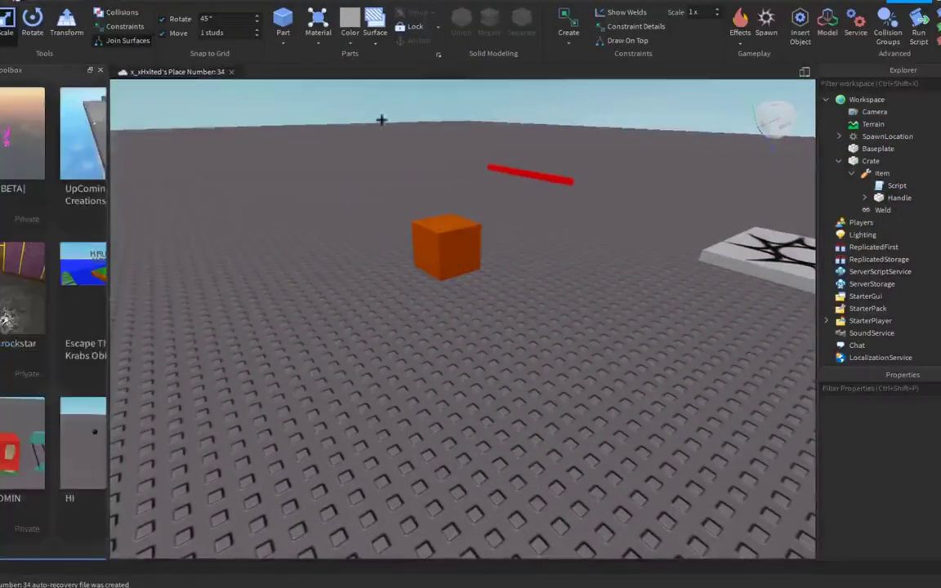
key("F5")
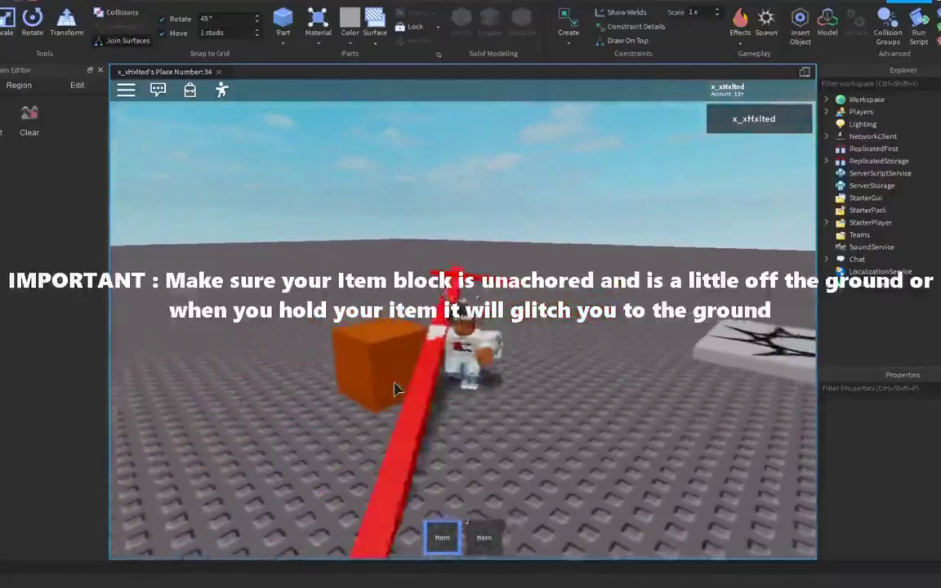
key("d")
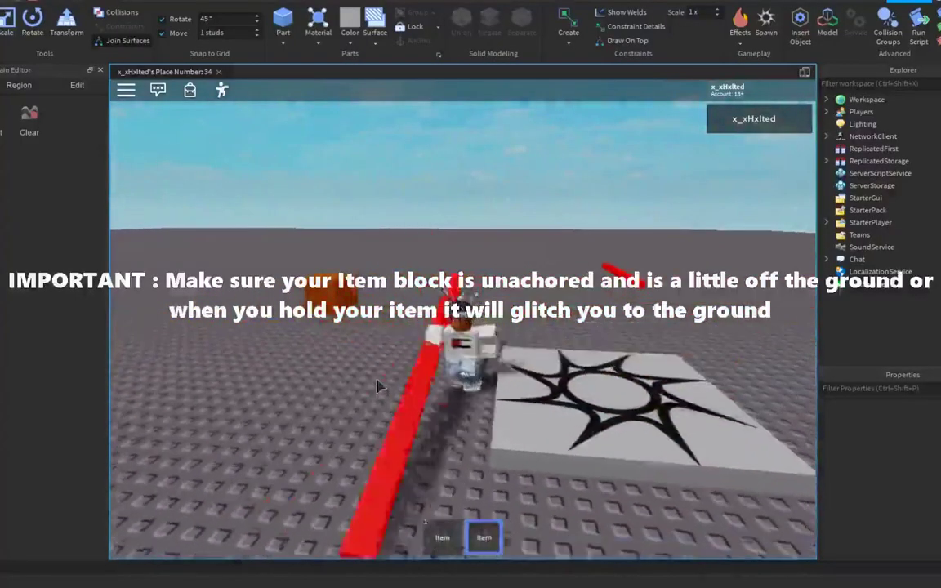
key("w")
key("1")
key("s")
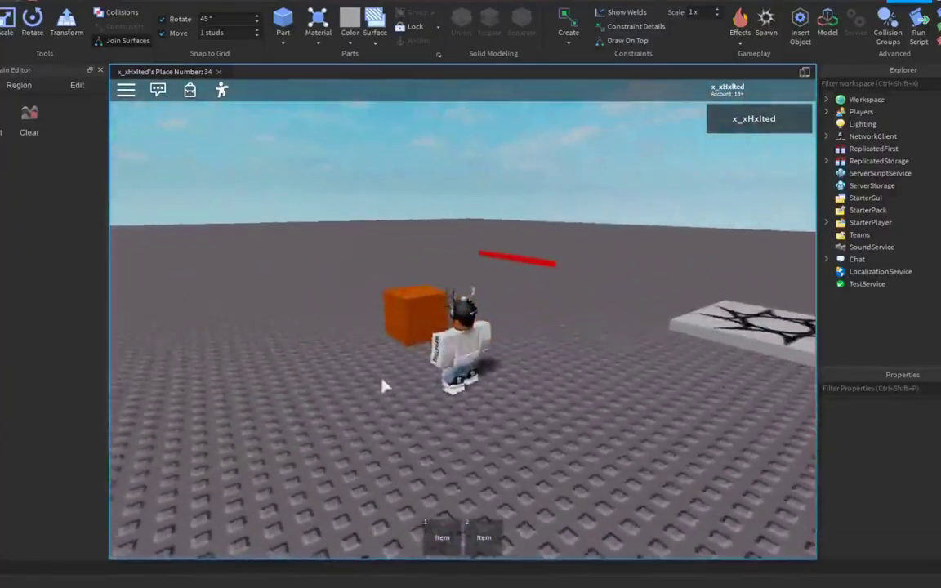
- Collect and equip Item tools from the crate, then stop the play-test
key("a")
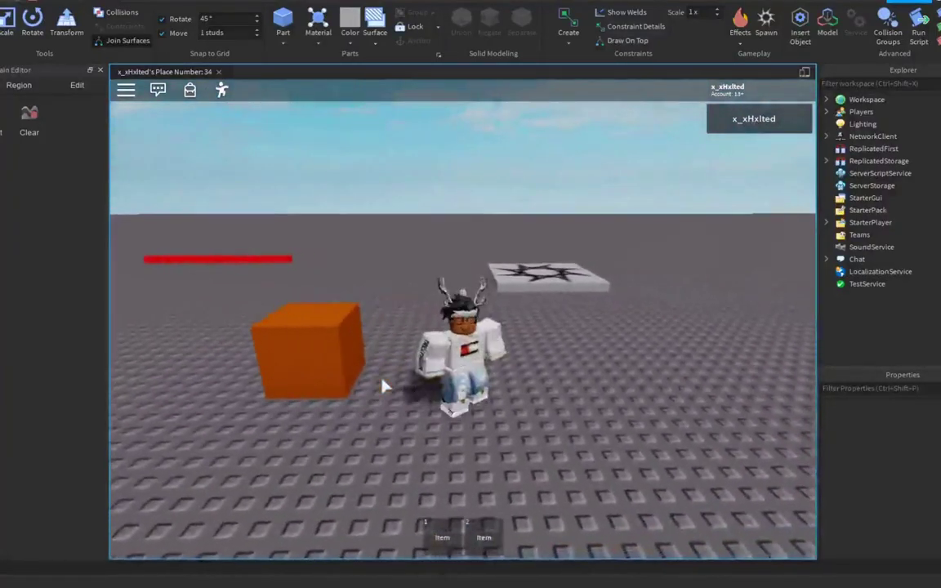
key("d")
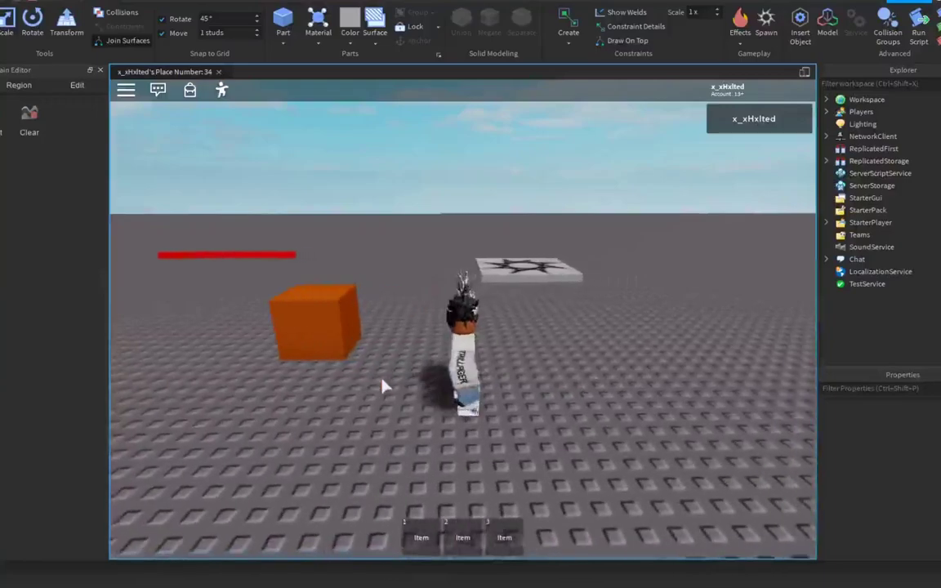
key("3")
key("a")
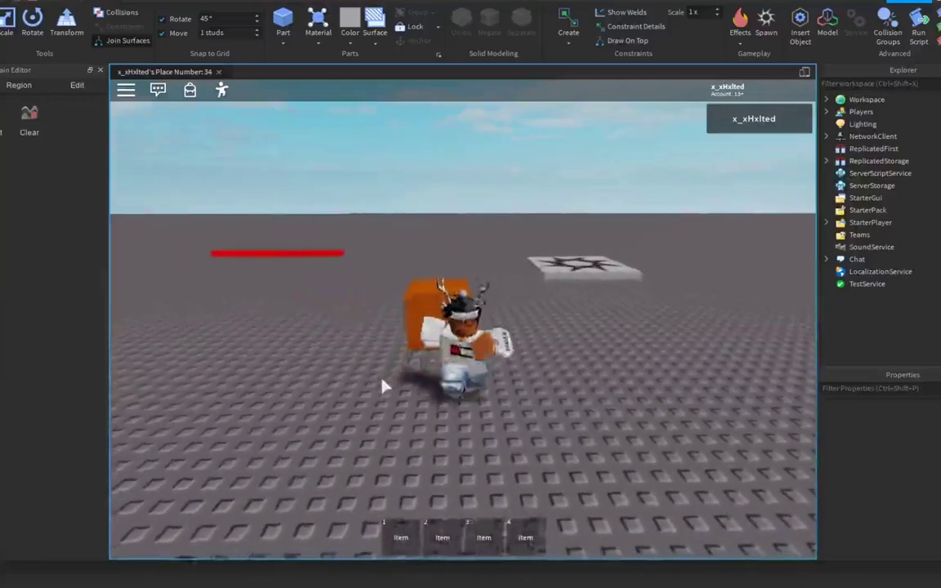
key("4")
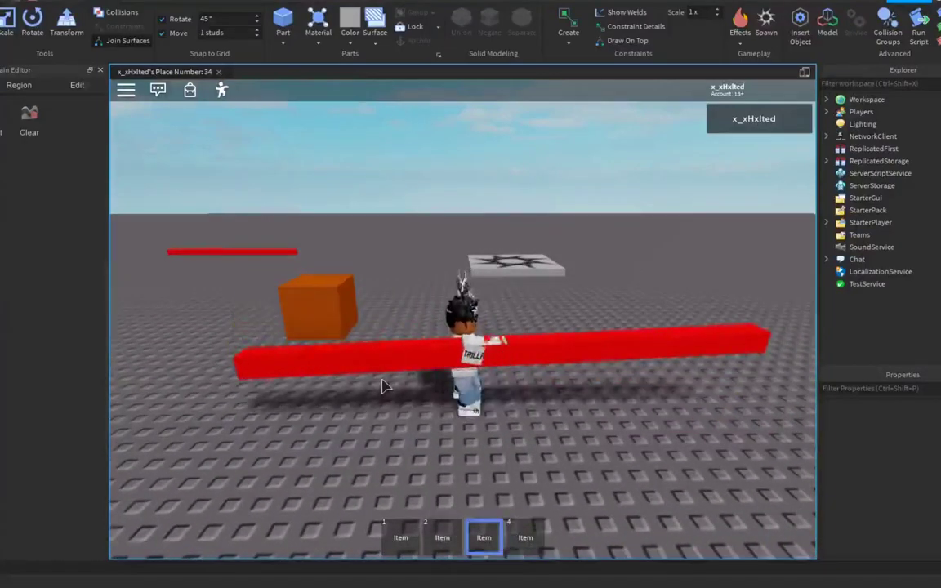
key("3")
key("s")
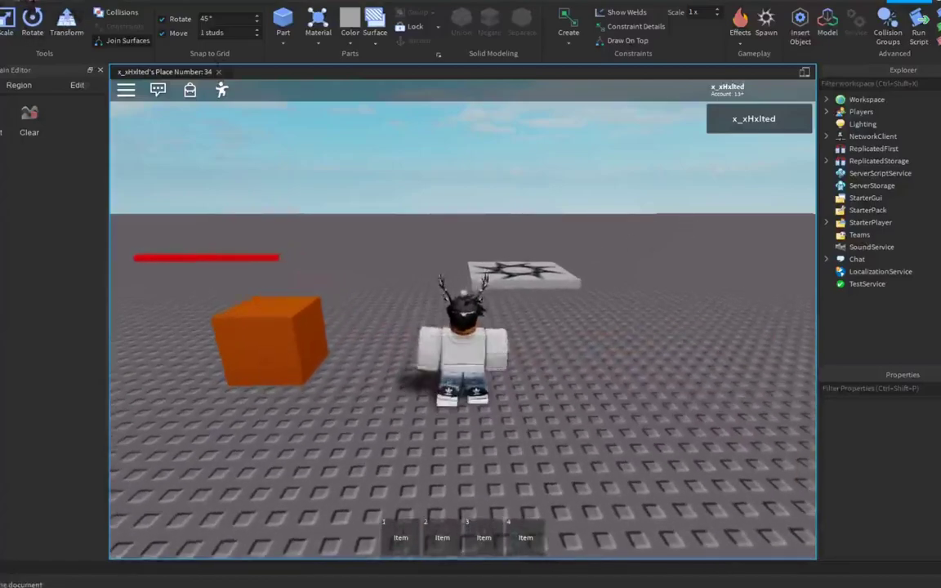
key("shift+F5")
right_click_drag(519, 260, 500, 254)
- Insert a Script under the Crate named 'Destroy SCript' and delete its default print line
left_click(516, 227)
right_click_drag(565, 262, 609, 273)
left_click(888, 161)
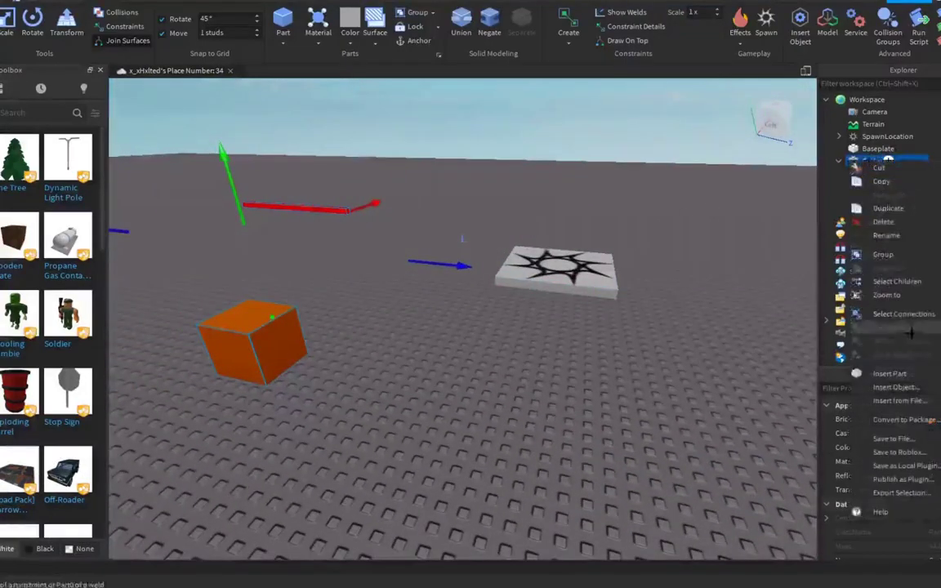
left_click(851, 217)
type("Destroy Script")
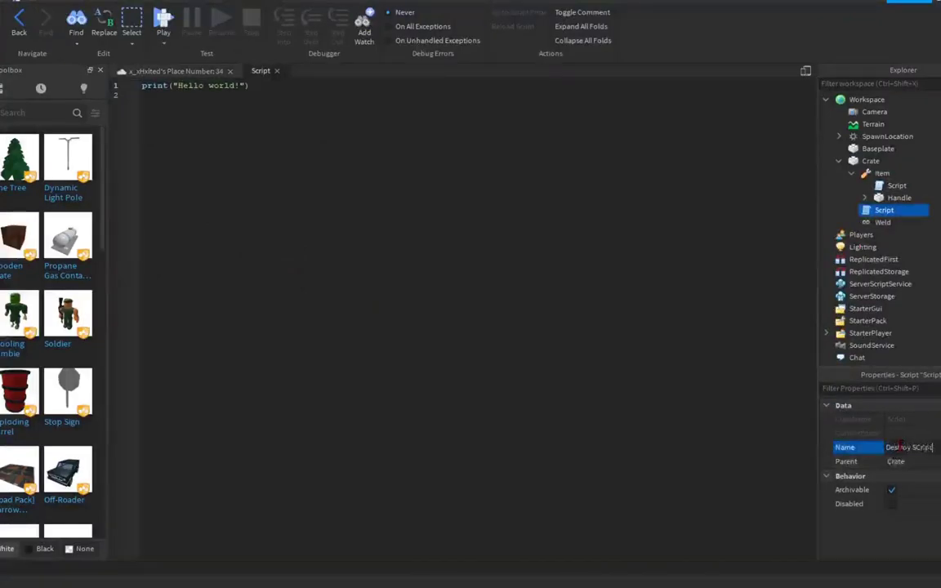
key("Return")
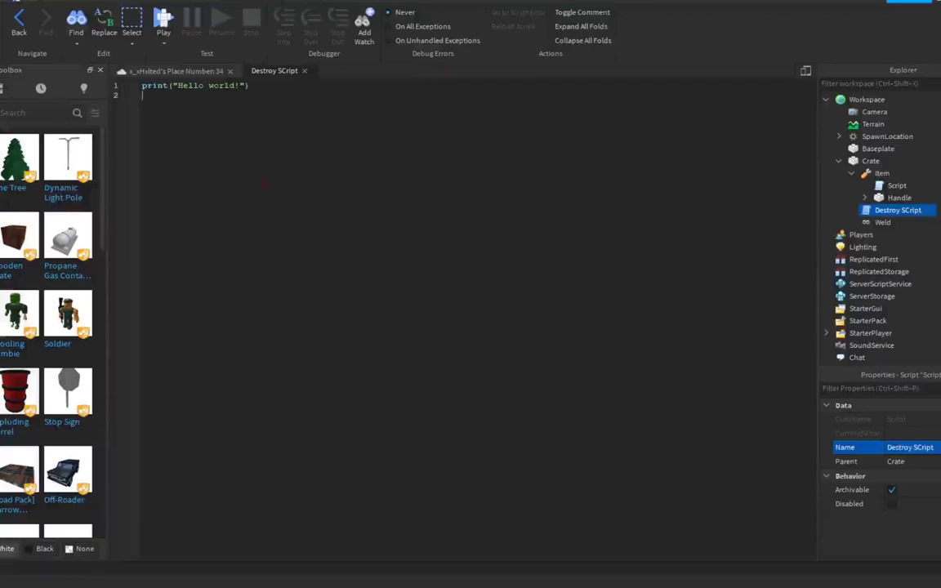
key("BackSpace")
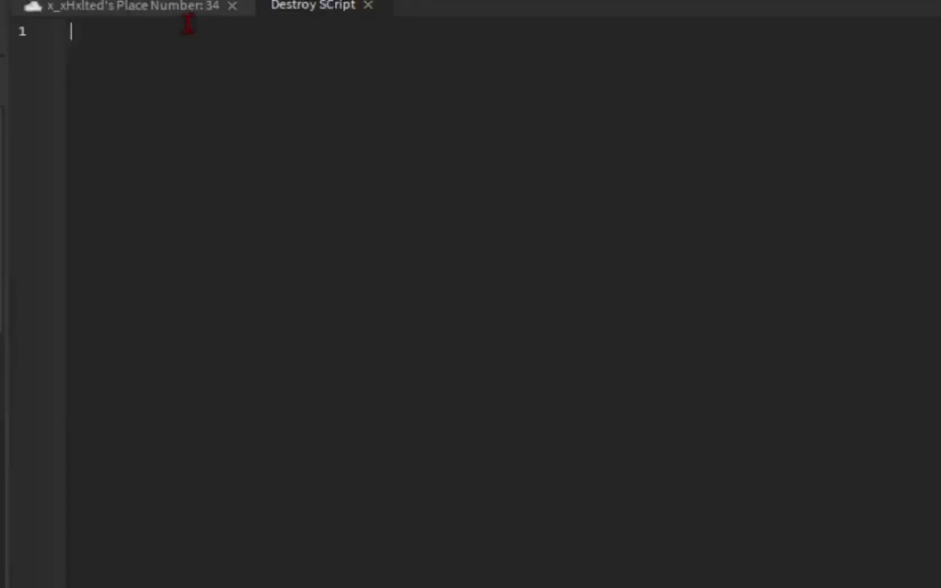
- Write a script.Parent.Touched:Connect(function(hit) handler setting script.Disabled = true
type("screi")
key("Tab")
type(".Par")
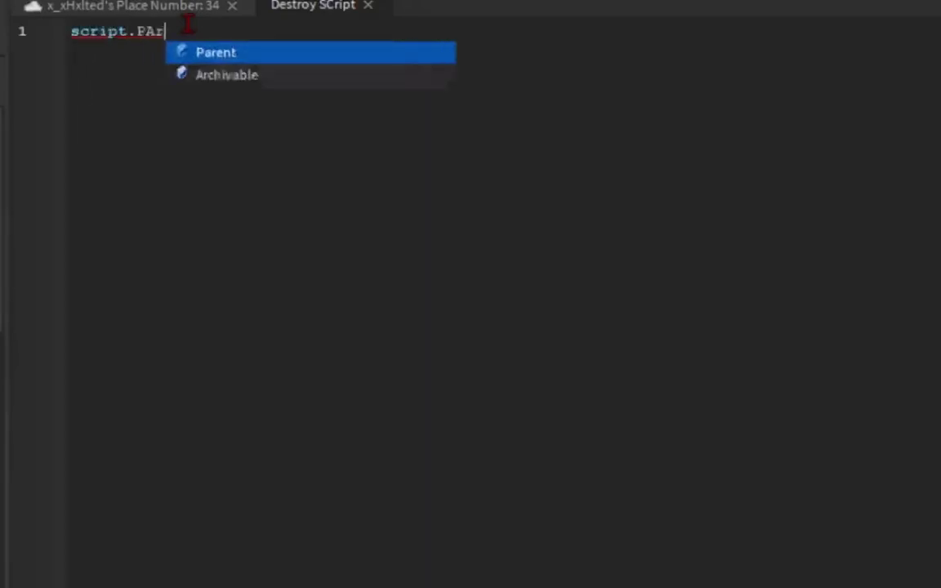
type("ent.to")
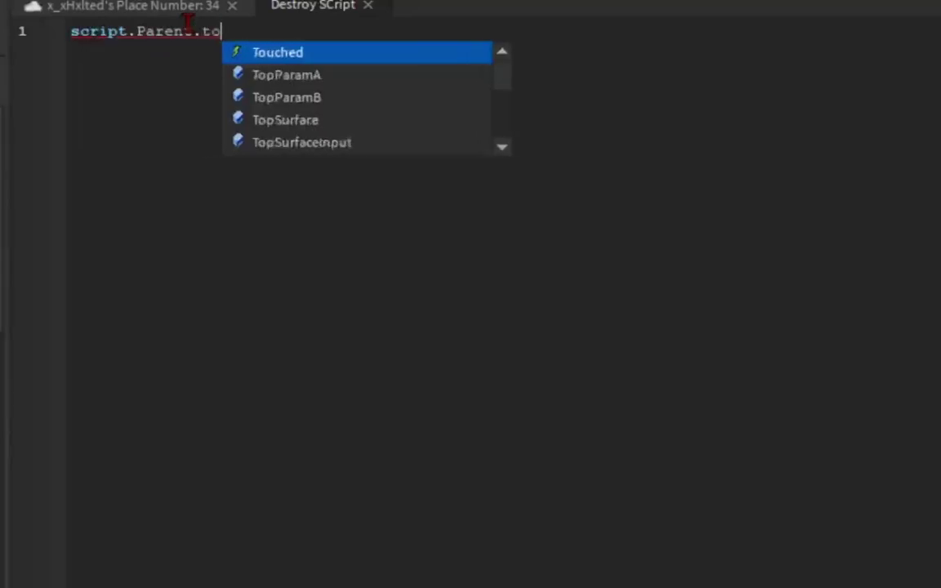
key("Tab")
type(":connec")
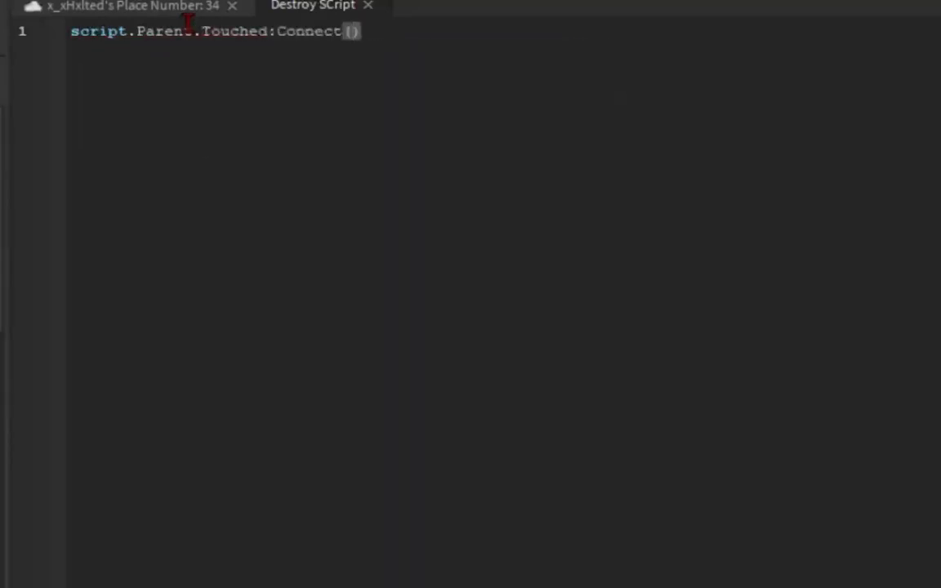
type("fu")
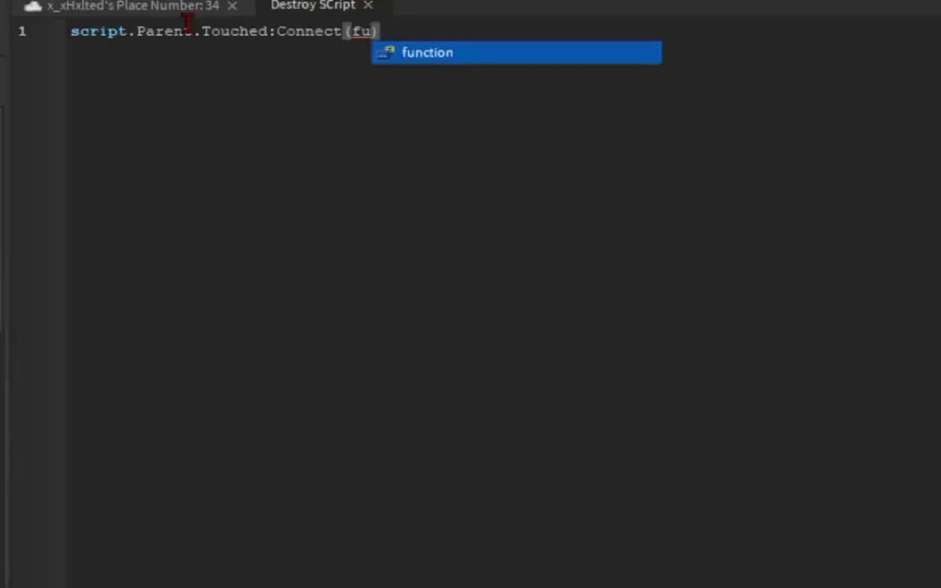
key("Tab")
type("(hit")
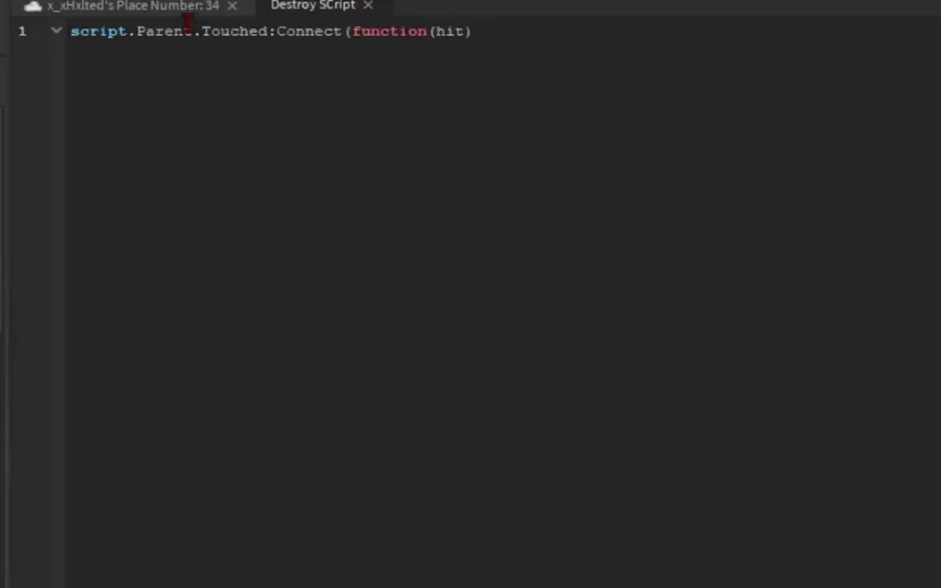
type("s")
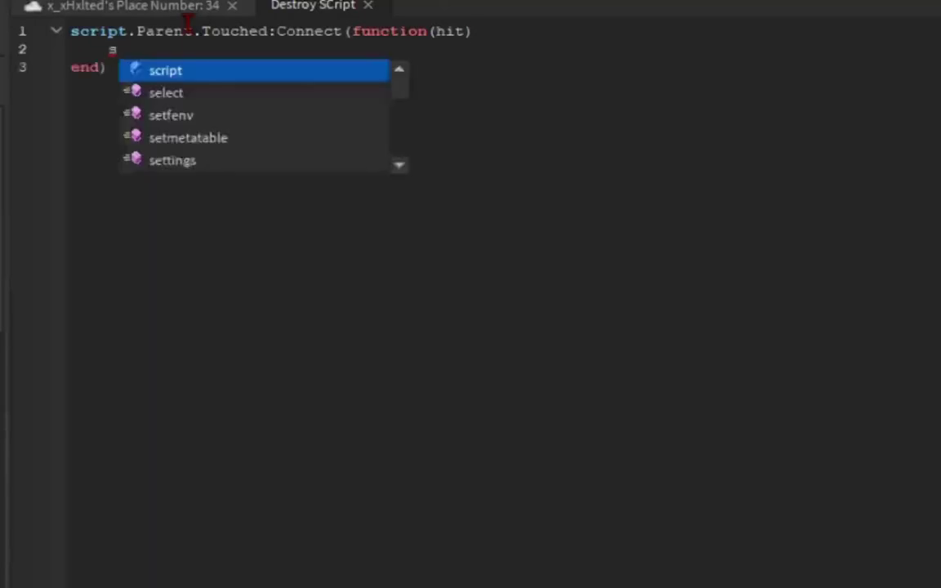
type("cript.")
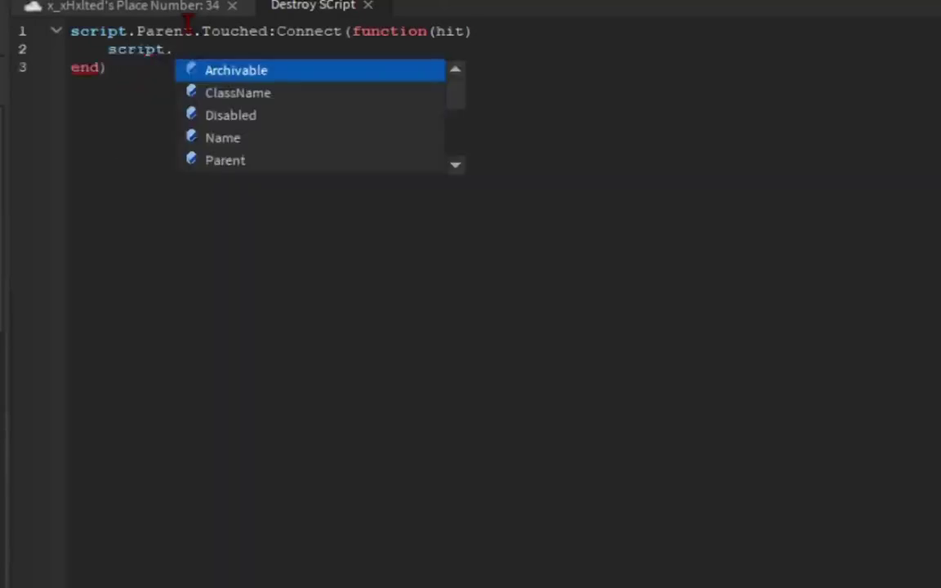
type("Disabled")
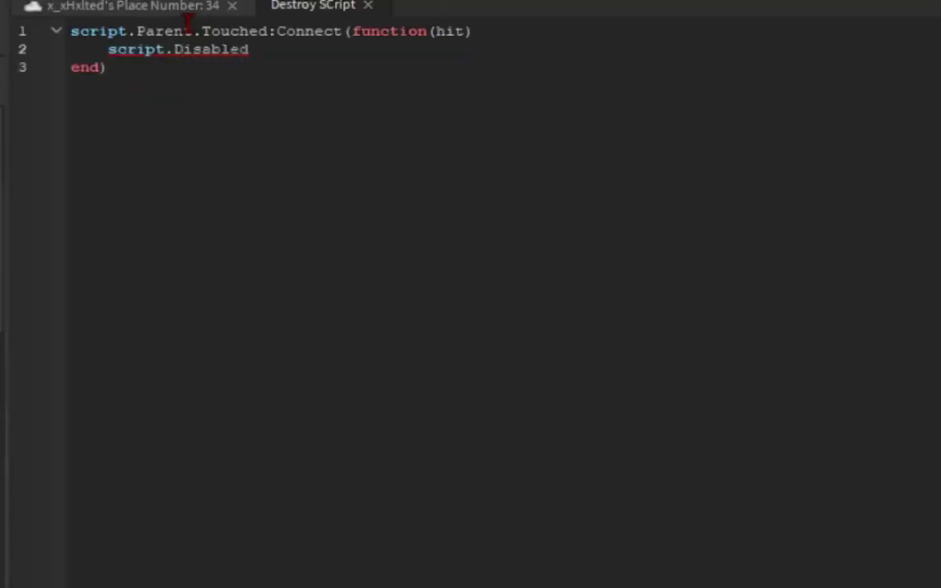
type("triuew")
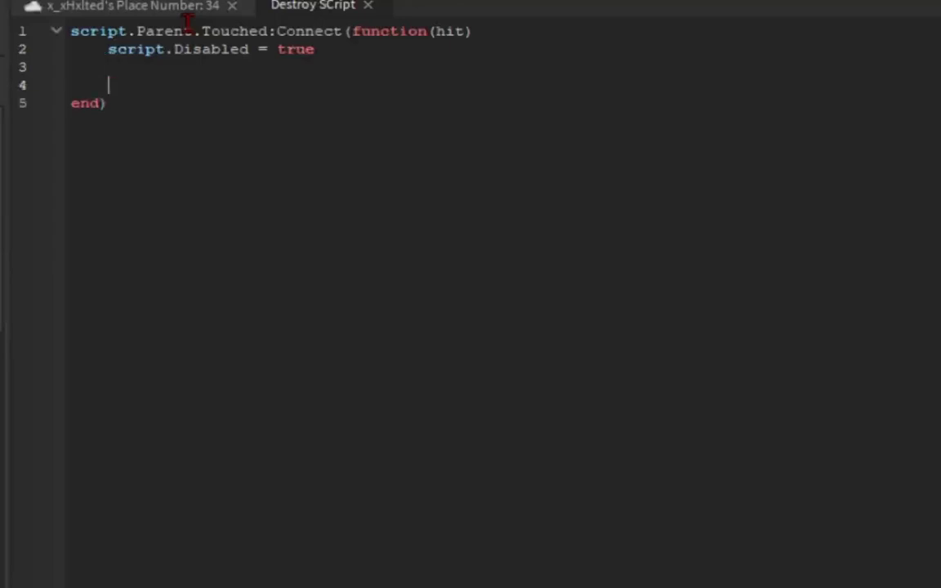
- Add script.Parent:Destroy() to the touch handler and return to the 3D view
type("scri")
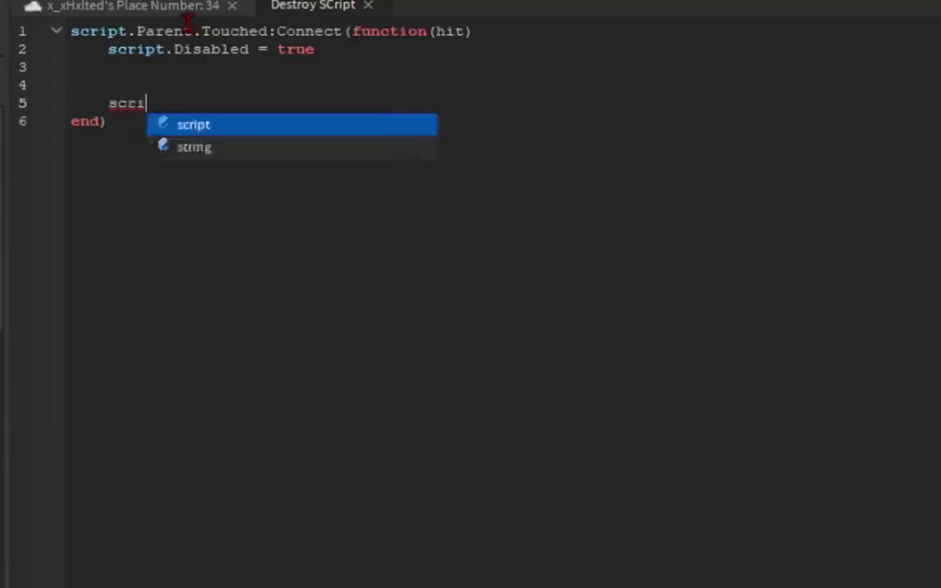
type("pt.P")
key("Tab")
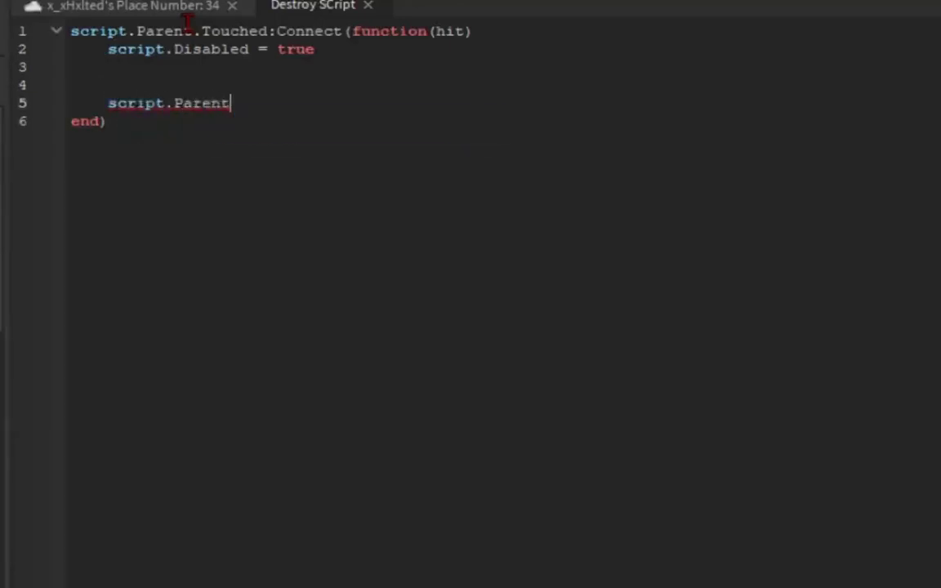
type(":DE")
key("Tab")
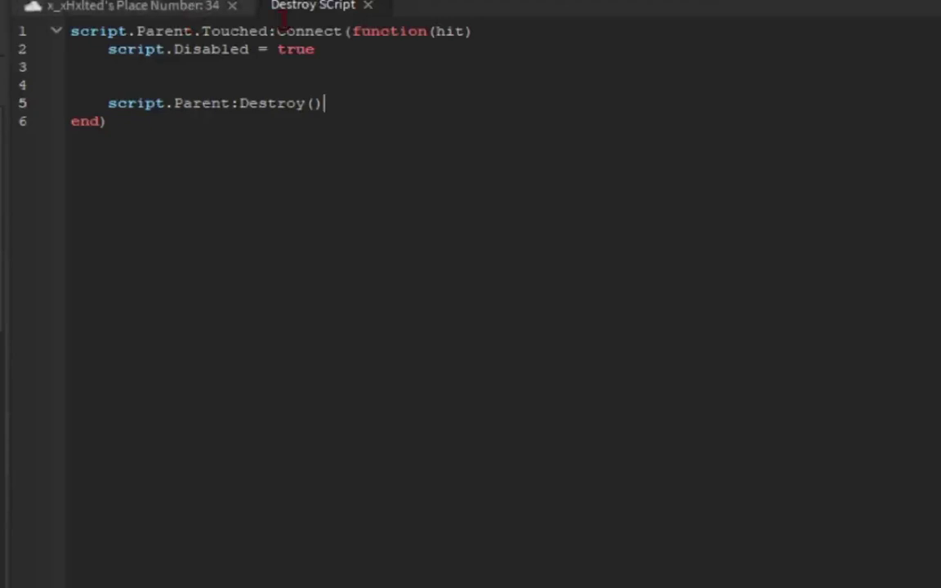
left_click(193, 67)
- Fix the script name to 'Destroy Script' and run a first playtest equipping the Item
double_click(922, 447)
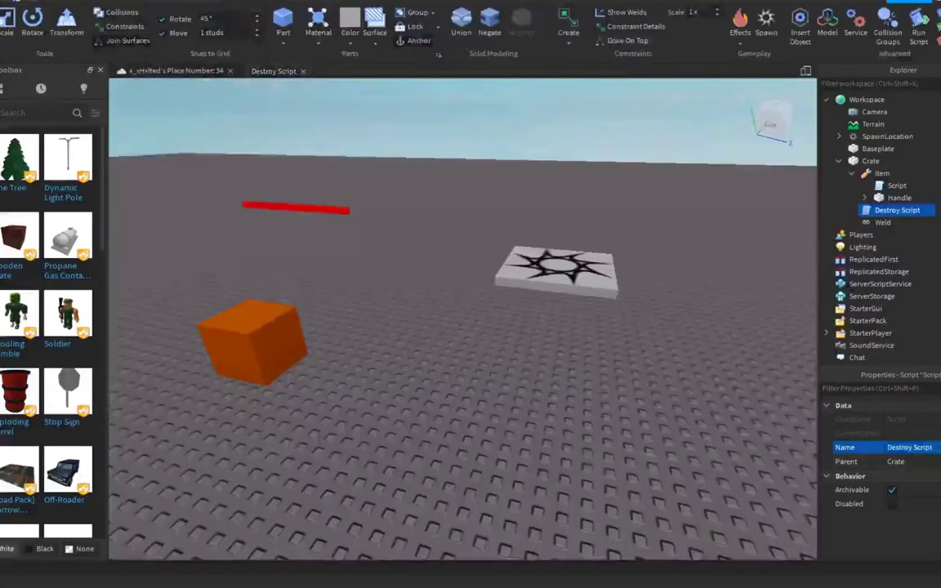
key("F5")
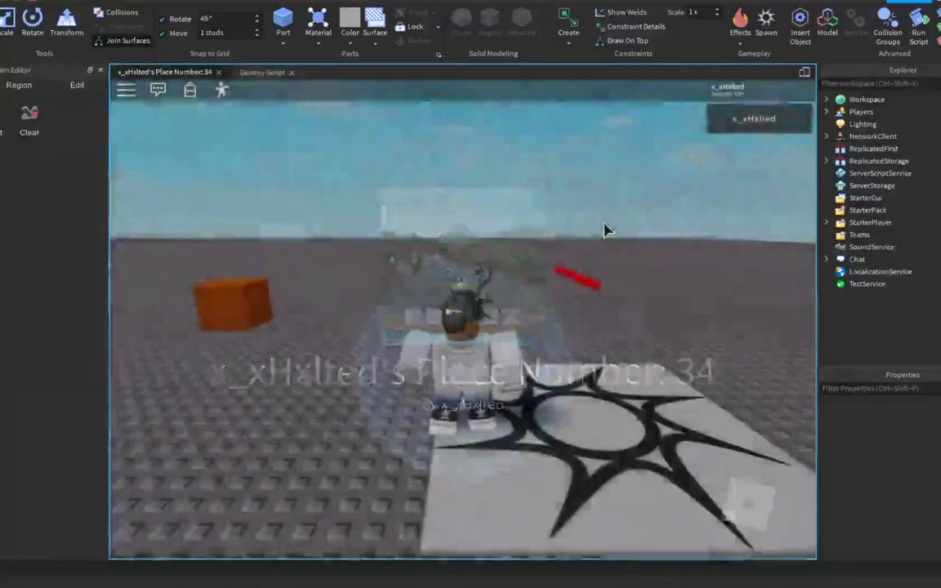
key("s")
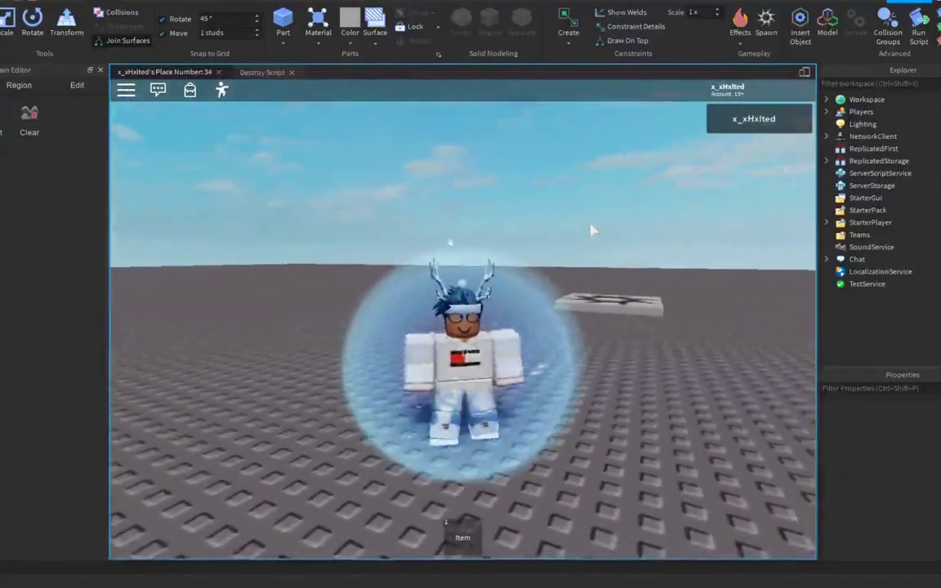
key("1")
left_click(593, 230)
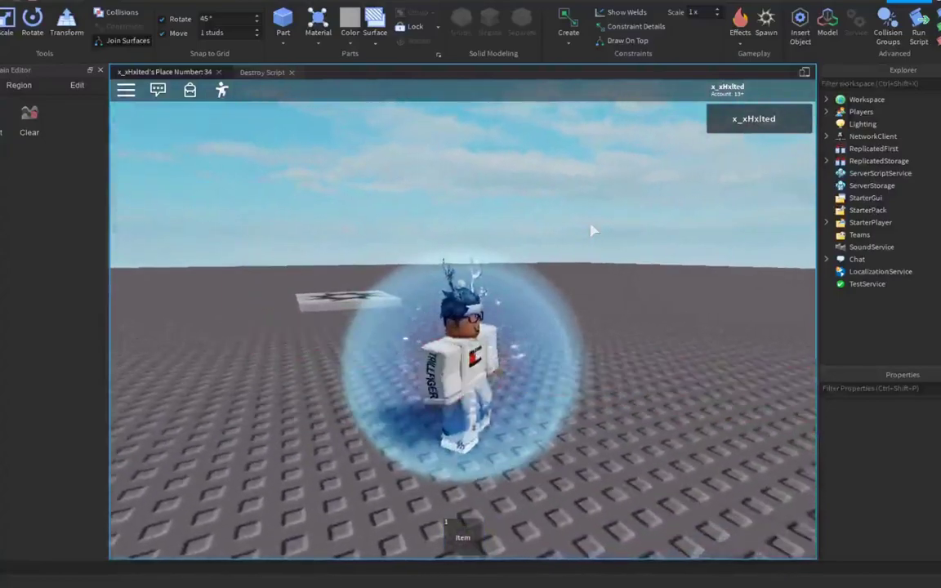
key("1")
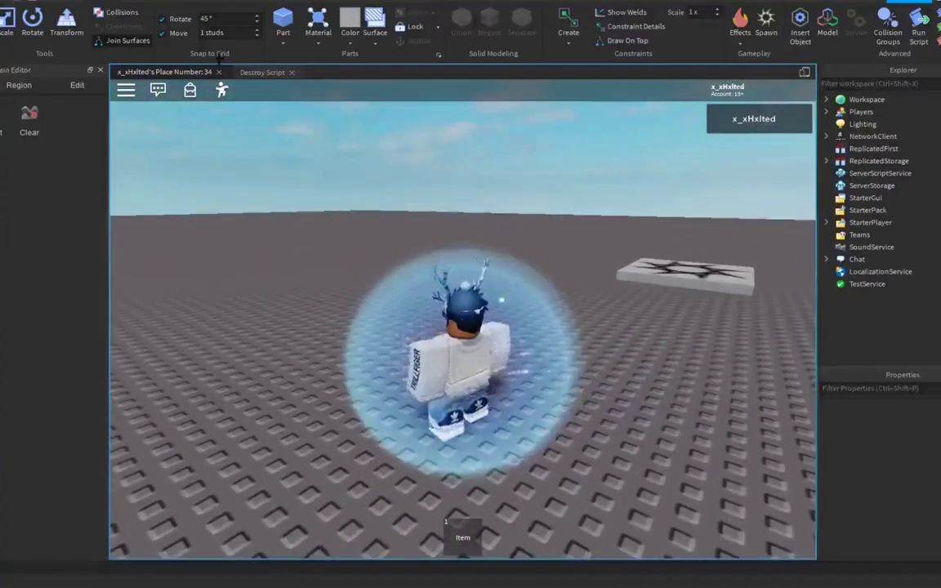
key("shift+F5")
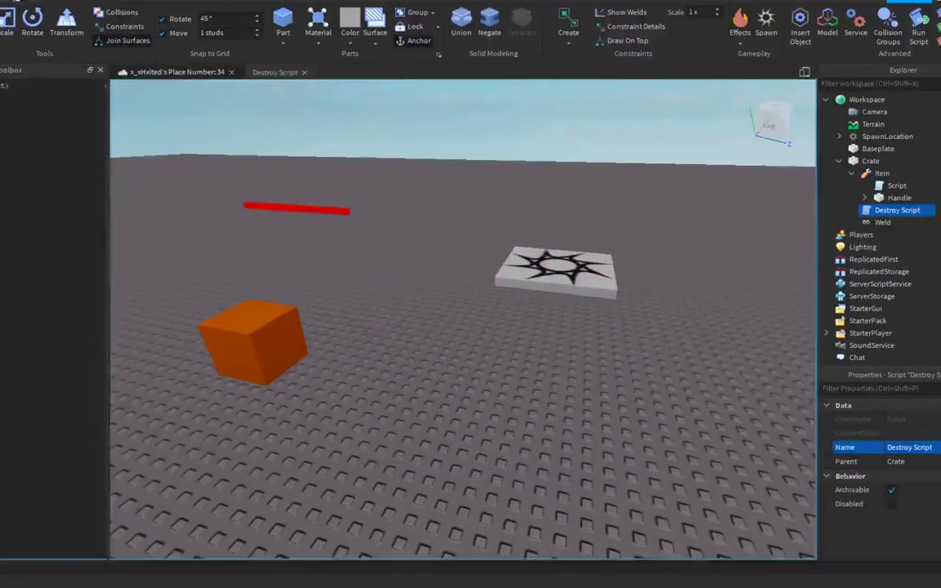
- Playtest again, walking into the crate to collect the Item and destroy the crate
key("F5")
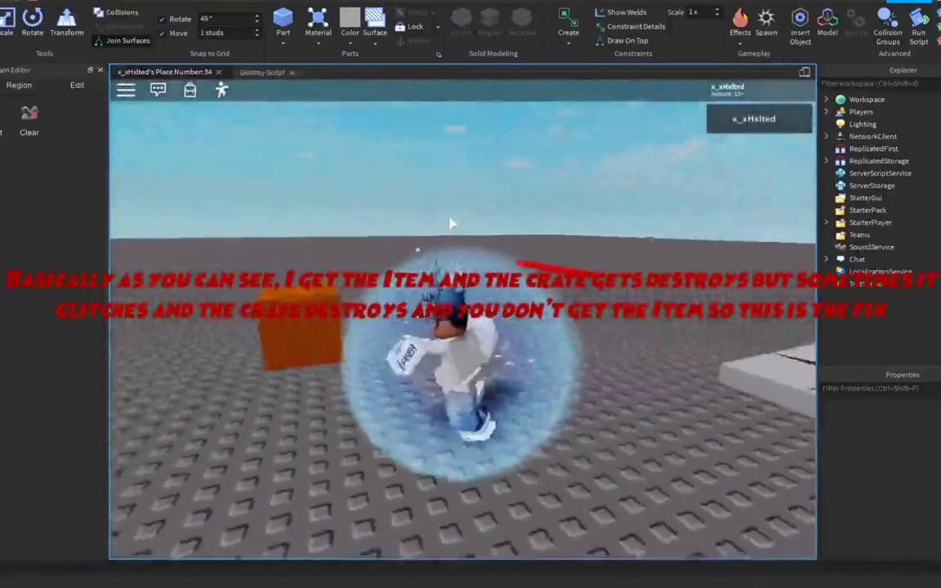
key("a")
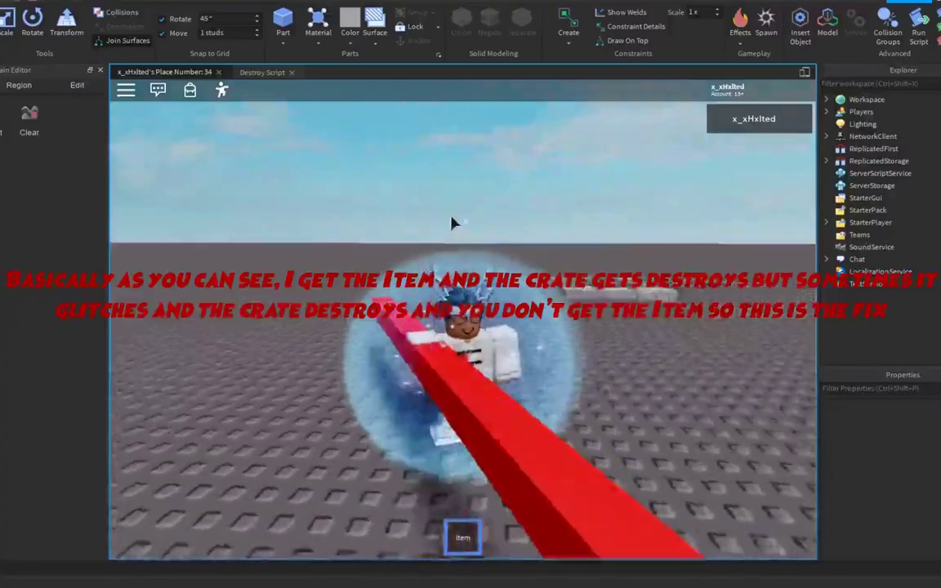
key("1")
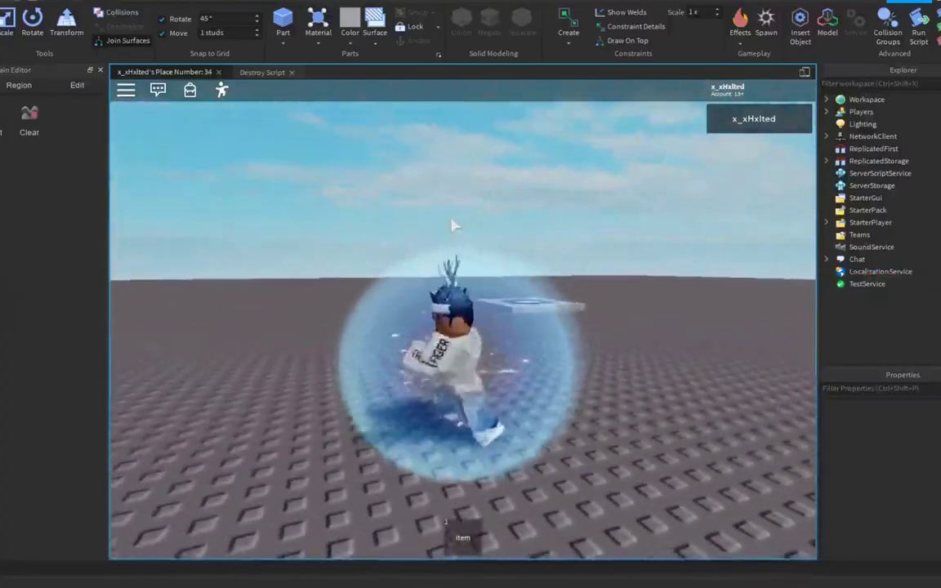
key("a")
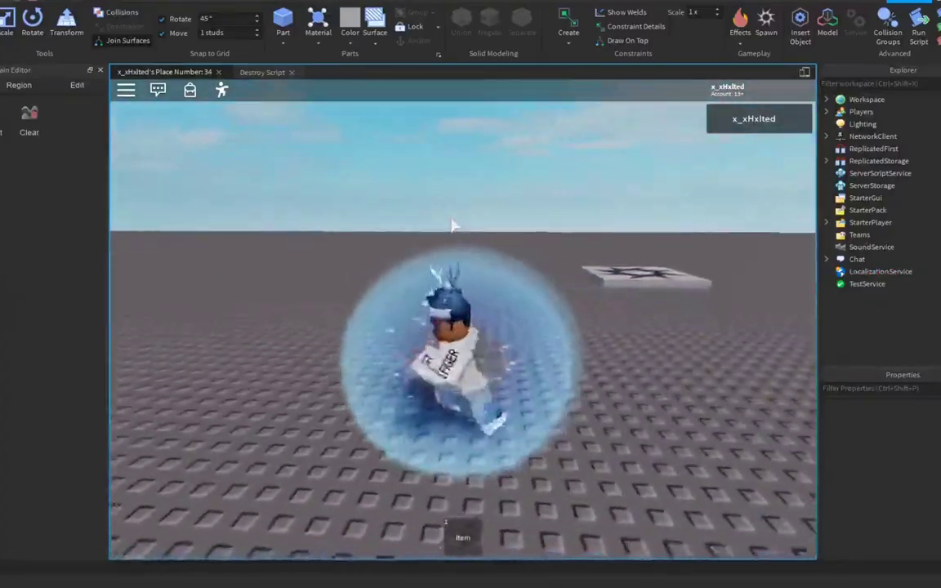
key("w")
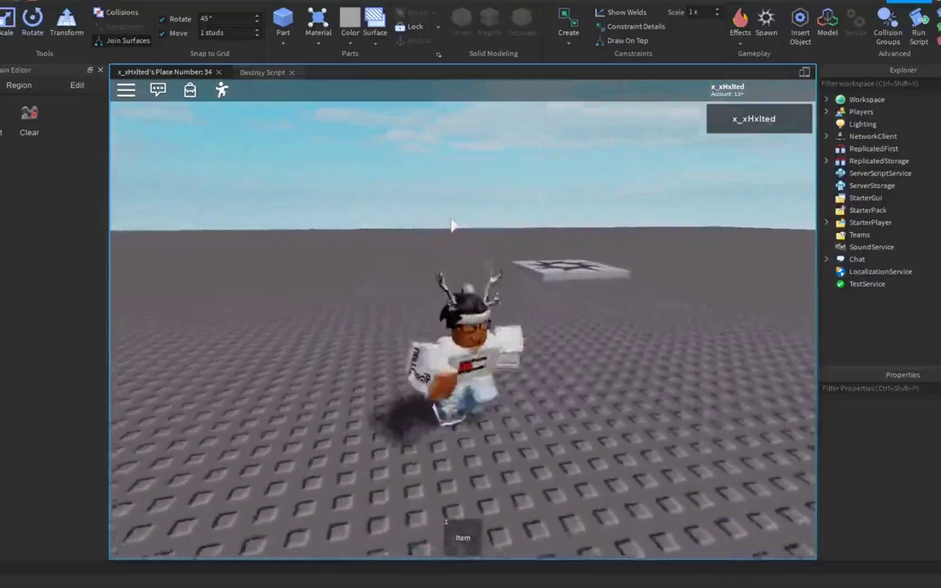
key("1")
key("1")
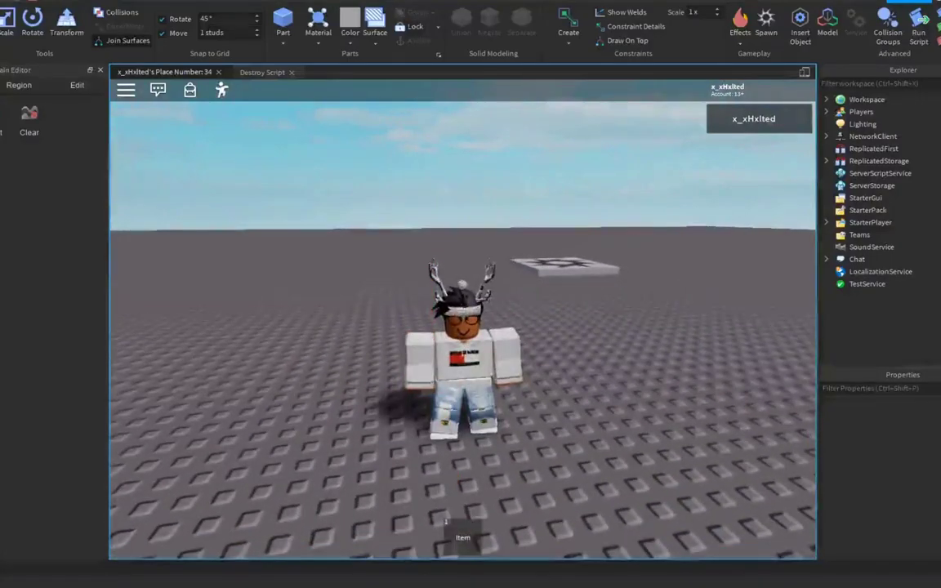
key("shift+F5")
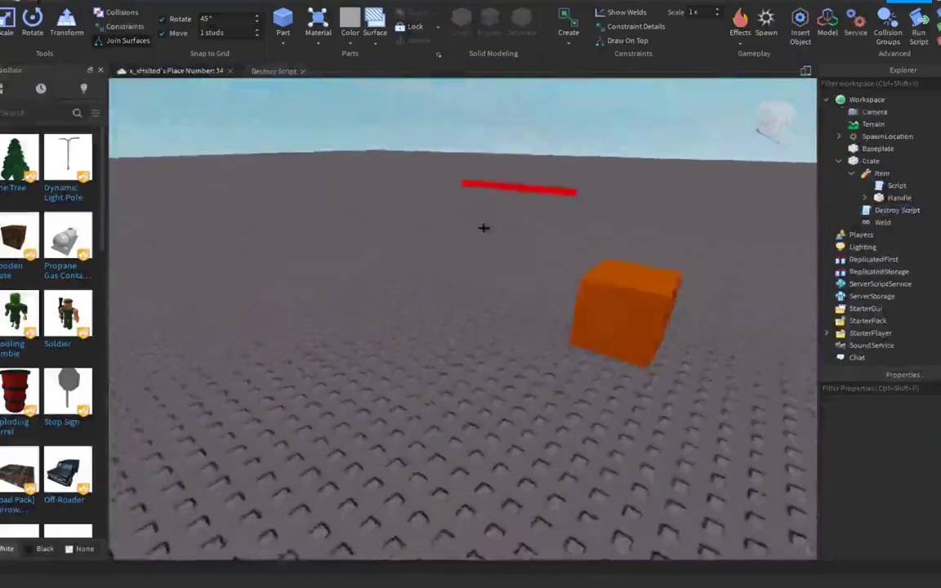
- In Destroy Script, insert a wait call on a new line before the Destroy call
left_click(274, 71)
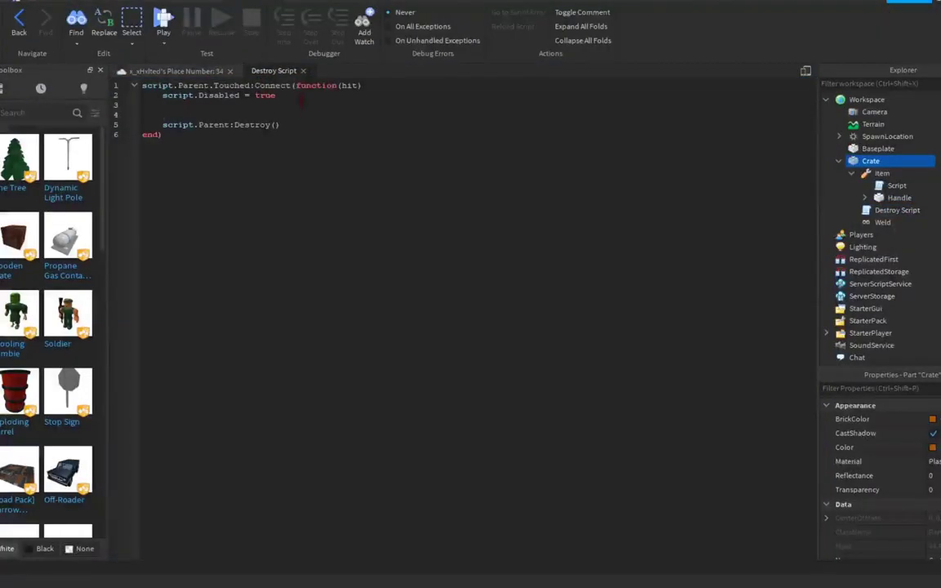
key("Return")
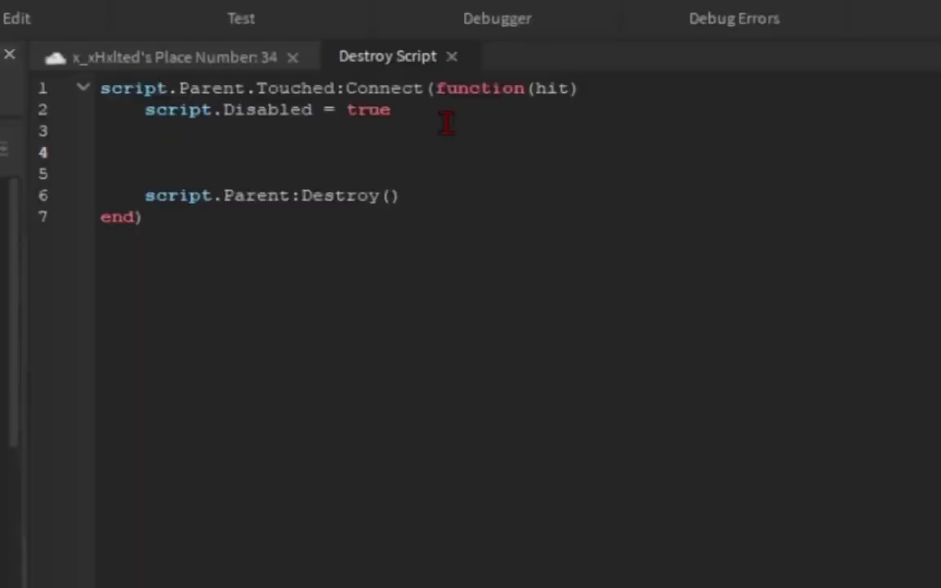
type("w")
key("BackSpace")
key("BackSpace")
type("wait(2")
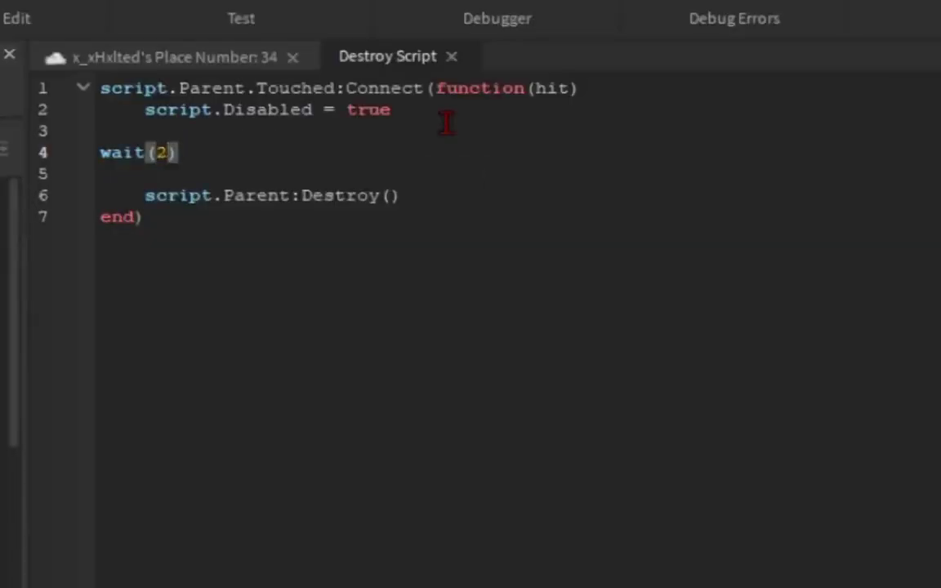
- Recheck the Touched/wait(2)/Destroy code, close the script, and start a playtest with F5
left_click(176, 70)
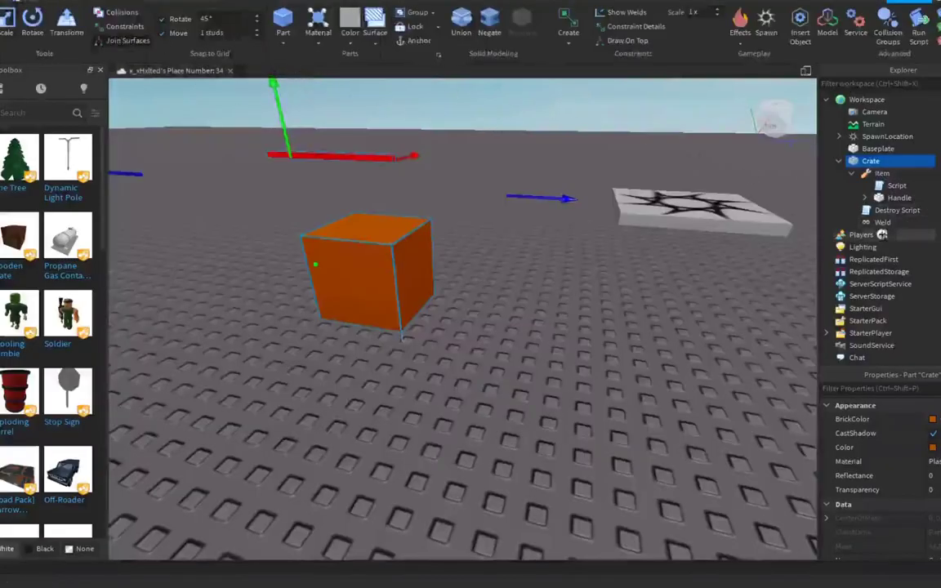
double_click(897, 210)
left_click_drag(164, 104, 193, 86)
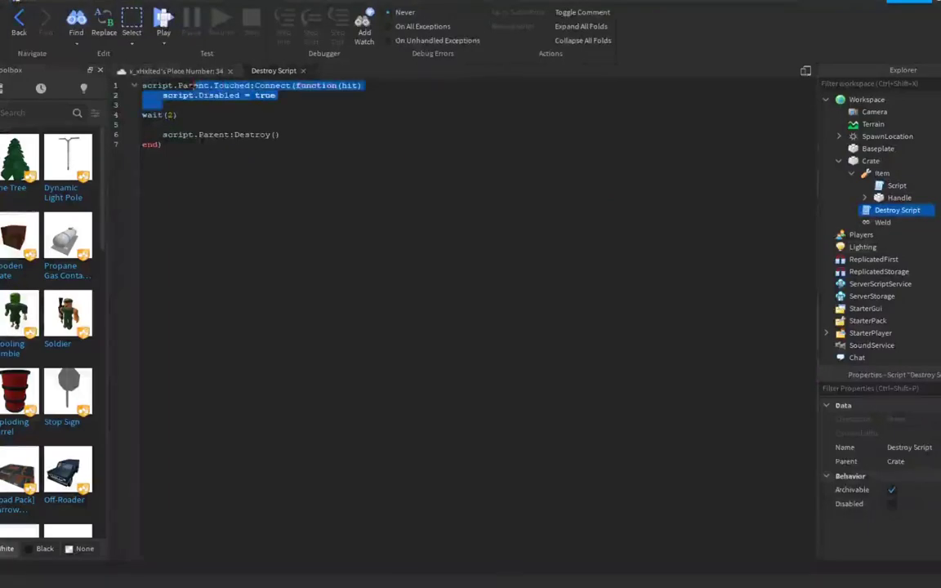
left_click(200, 139)
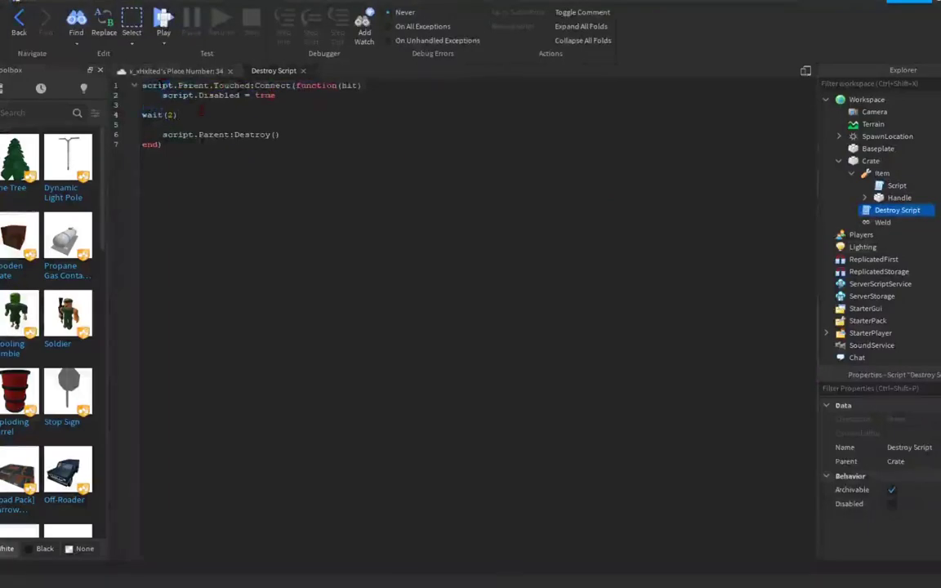
left_click(302, 71)
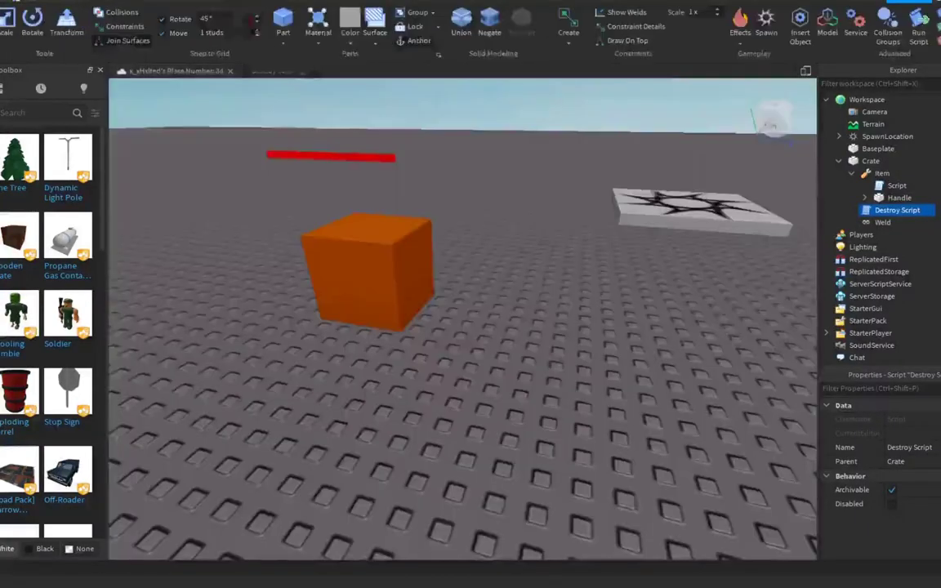
key("F5")
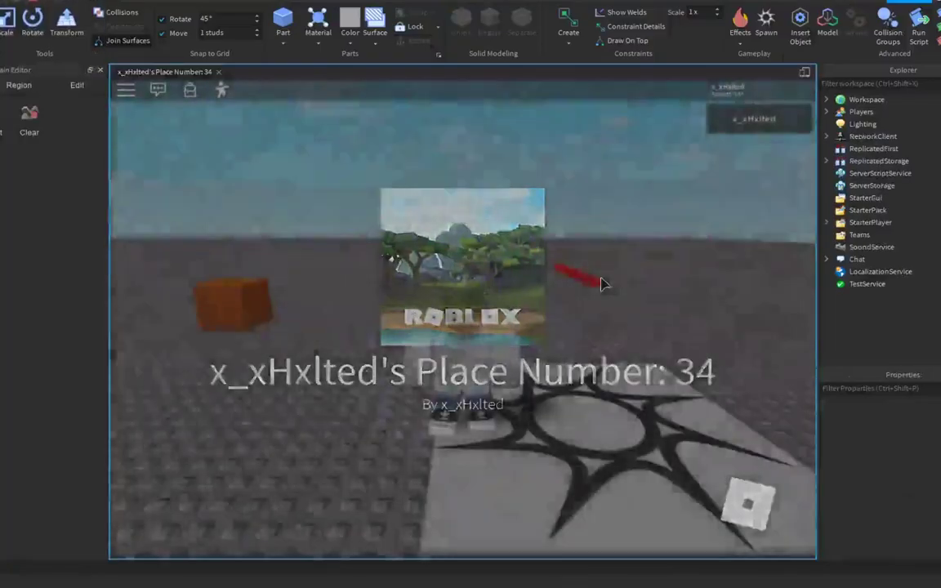
- Walk the avatar into the crate to collect the Item tool, then toggle it with key 1
key("w")
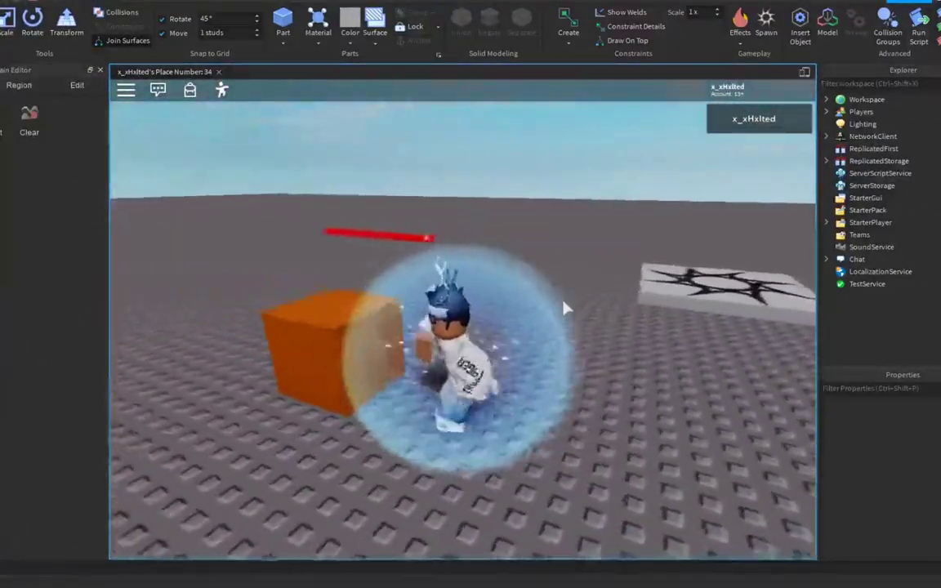
key("w")
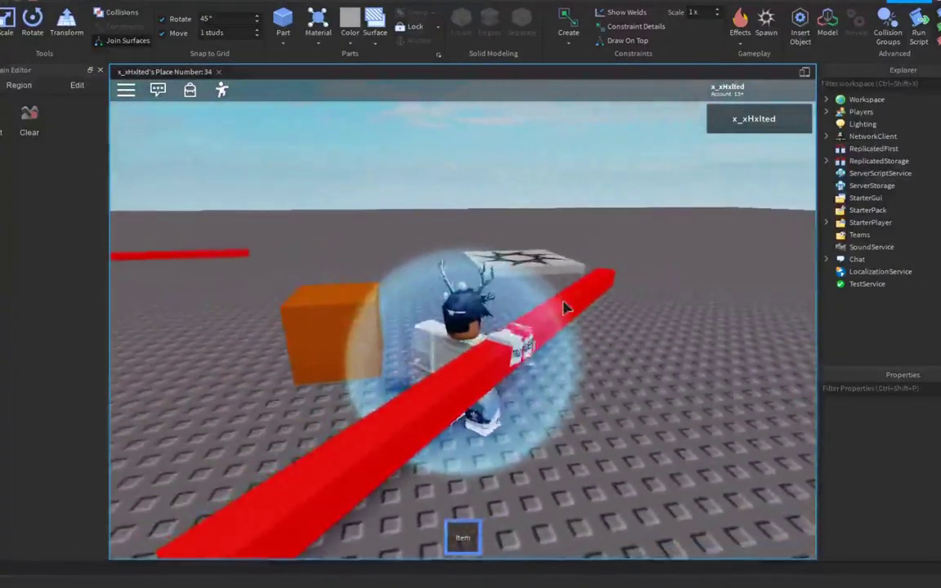
right_click_drag(563, 307, 543, 307)
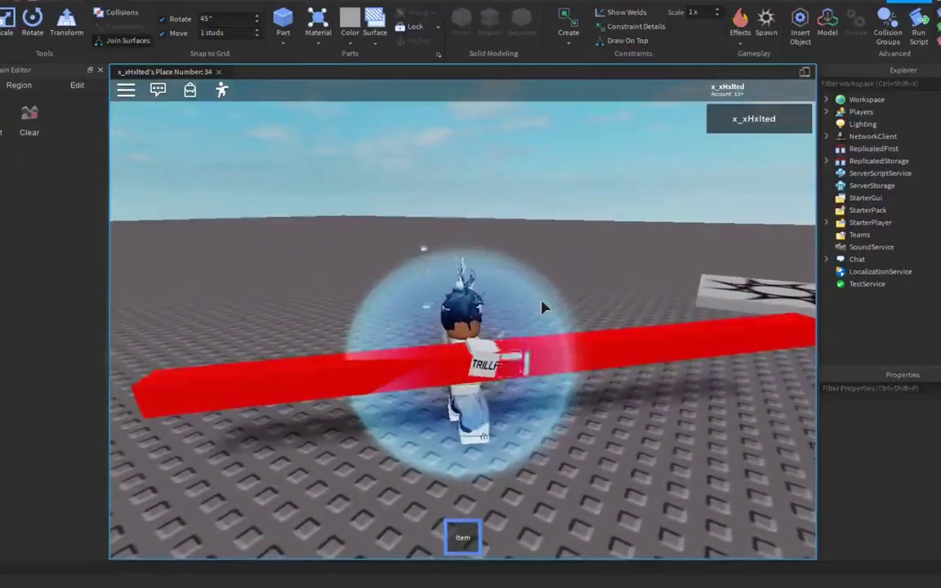
key("1")
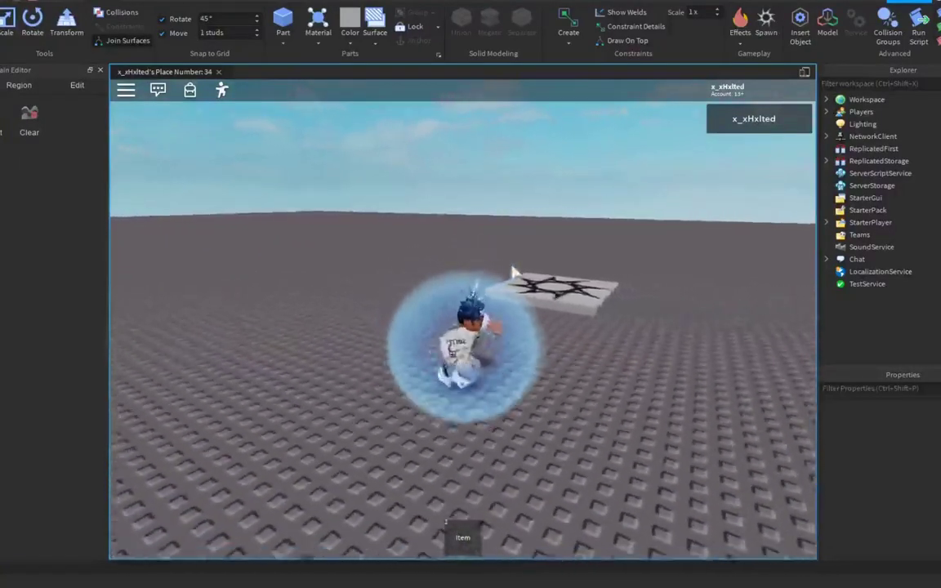
key("1")
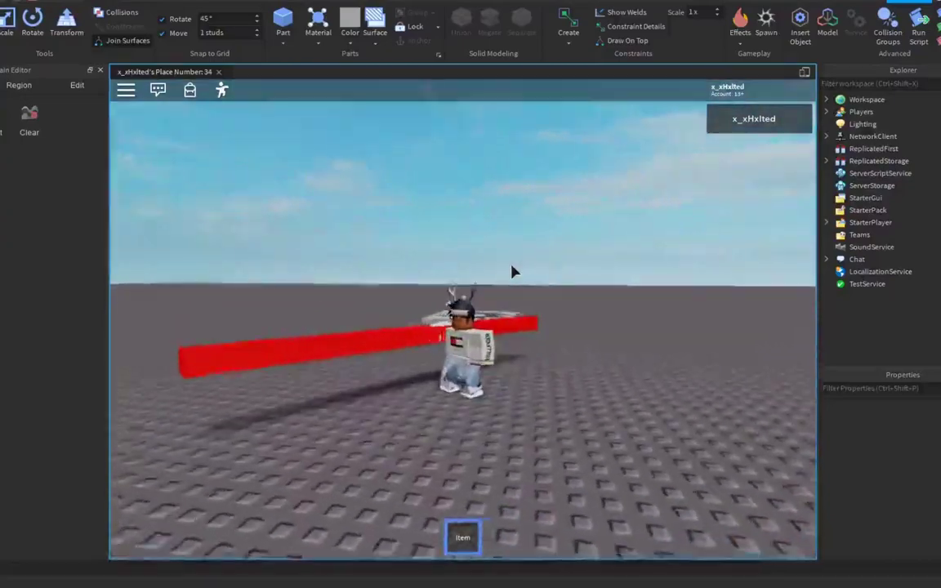
right_click_drag(512, 271, 516, 249)
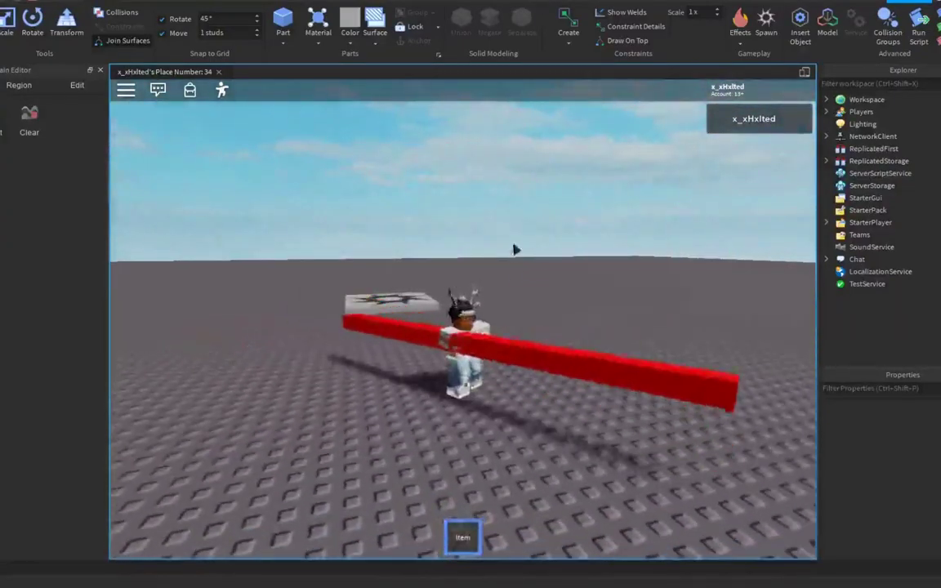
key("1")
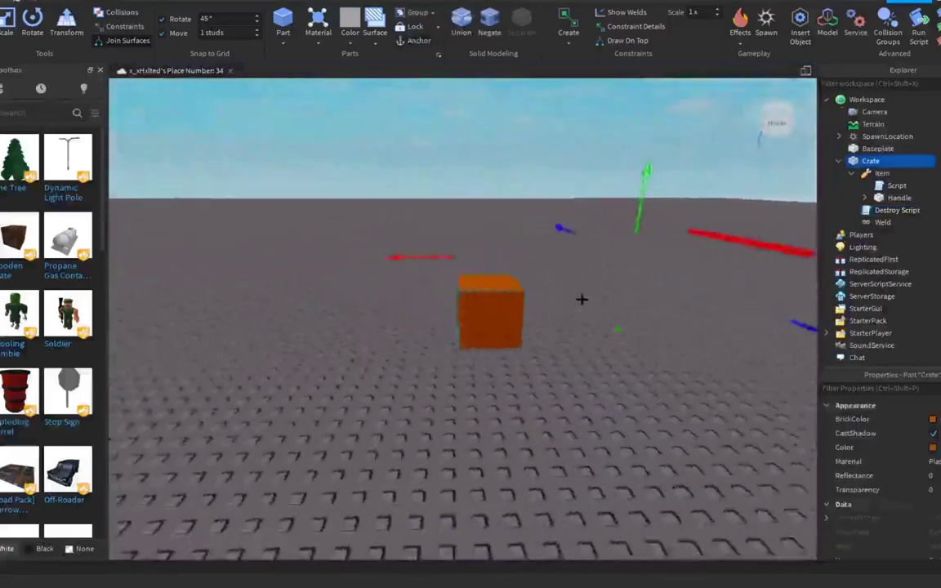
- Select the Item tool's Handle and move it down and to the left
left_click(598, 237)
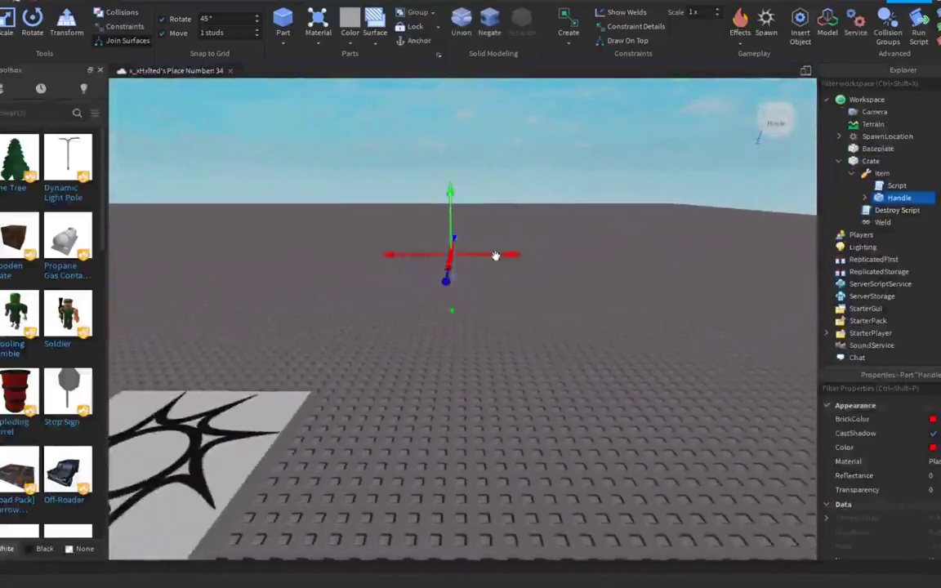
mouse_move(495, 256)
middle_mouse_down()
mouse_move(672, 252)
mouse_move(692, 217)
mouse_move(700, 220)
middle_mouse_up()
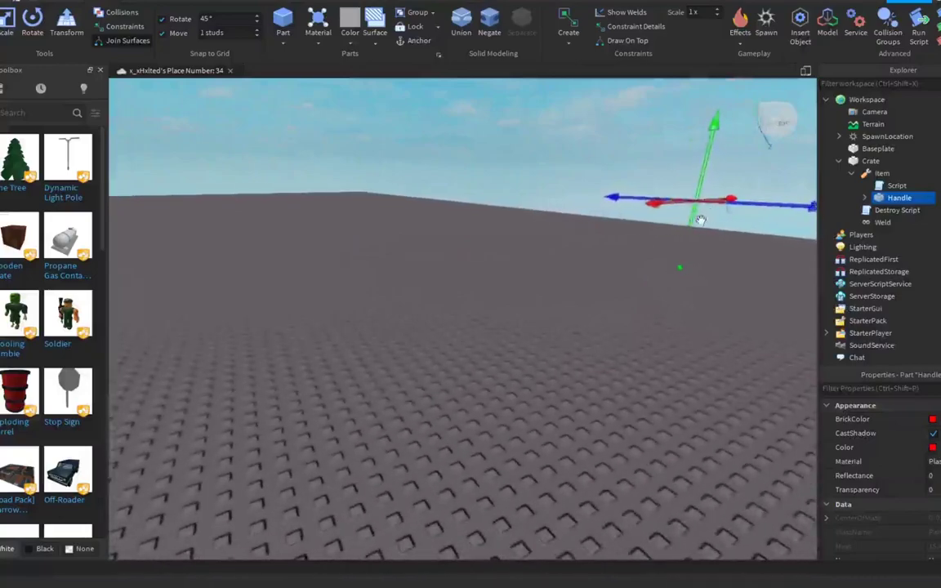
mouse_move(700, 221)
left_mouse_down()
mouse_move(686, 263)
mouse_move(552, 311)
left_mouse_up()
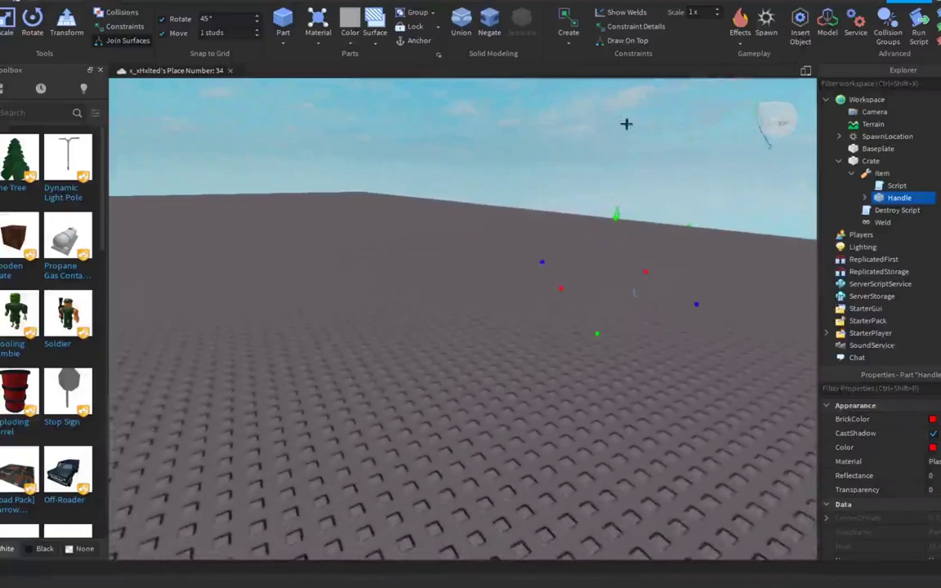
left_click(540, 200)
- Zoom and orbit the view back toward the orange crate
scroll(510, 202, "up", 5)
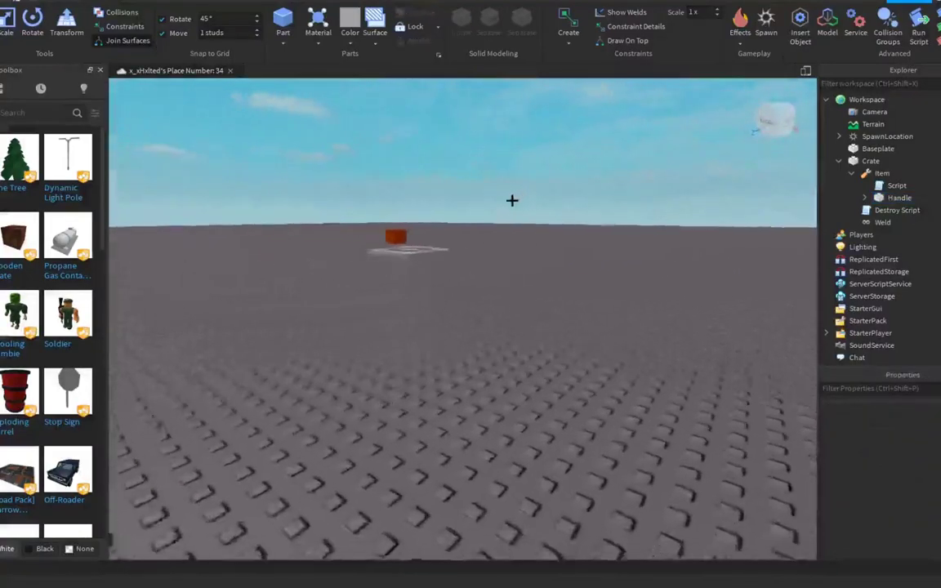
scroll(489, 226, "down", 5)
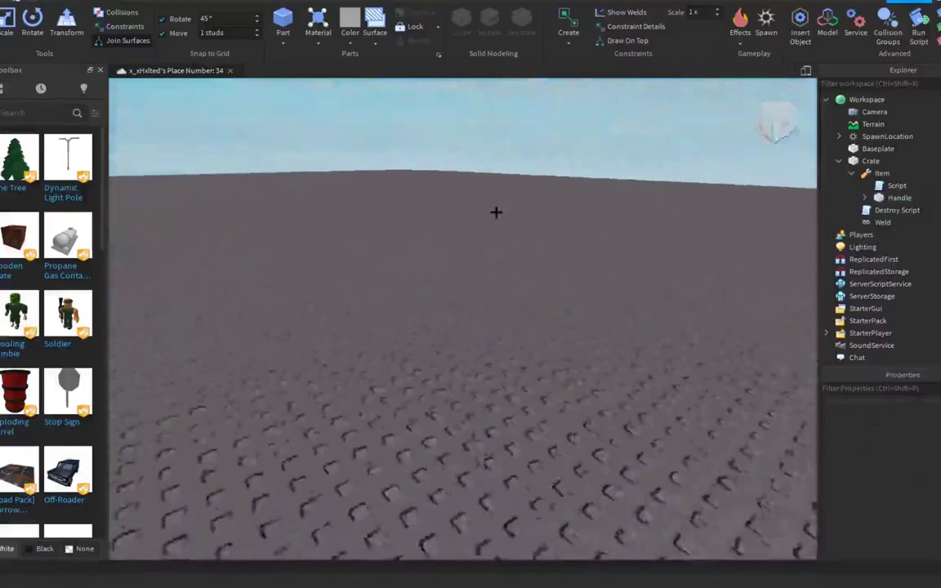
right_click_drag(496, 212, 496, 212)
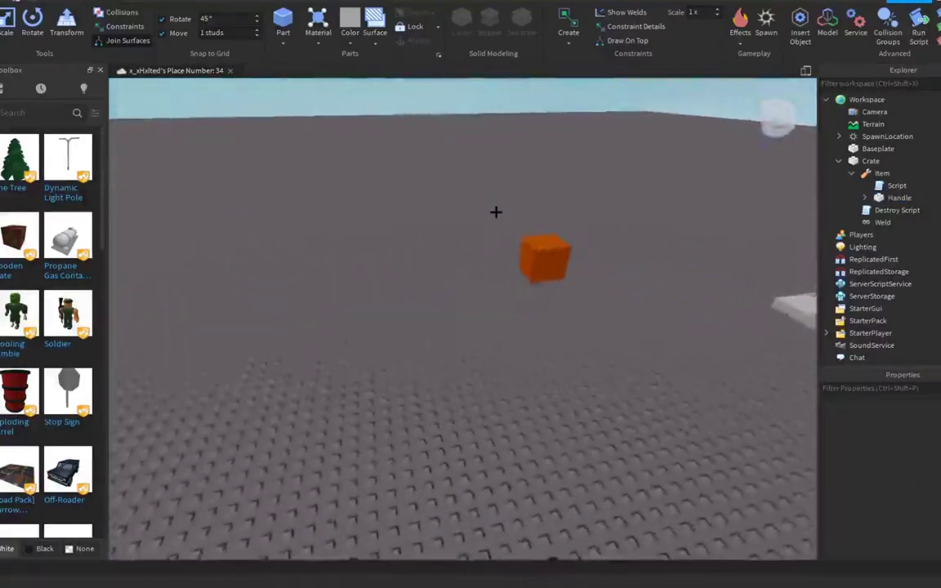
scroll(494, 212, "up", 3)
scroll(495, 211, "up", 2)
right_click_drag(494, 211, 496, 211)
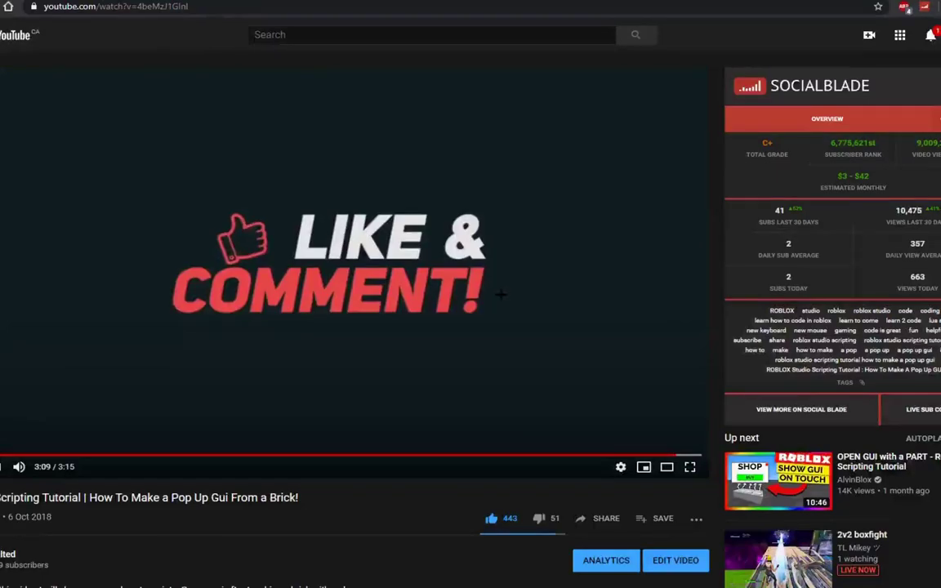
- Expand the video description with SHOW MORE and follow the pop up script link
scroll(278, 334, "down", 3)
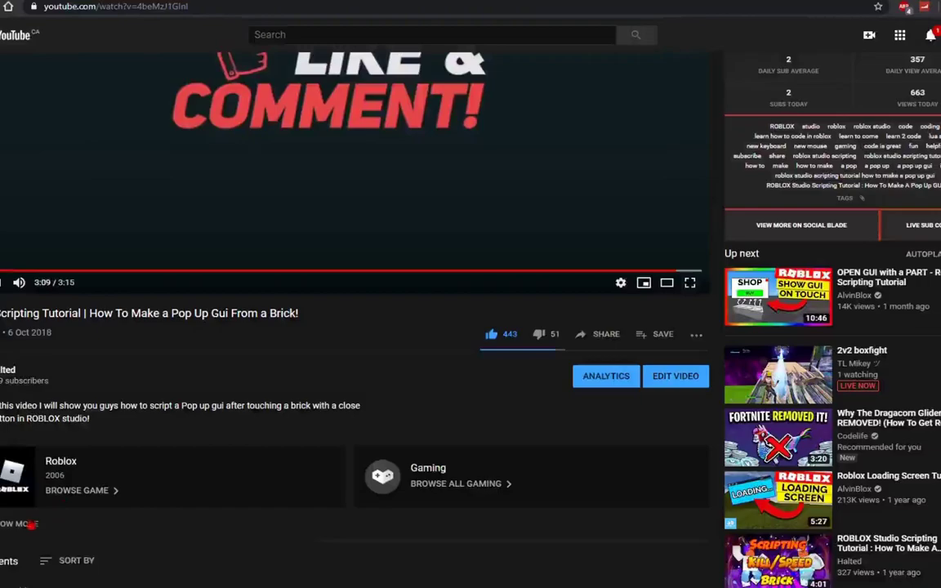
scroll(351, 368, "down", 3)
scroll(351, 367, "down", 3)
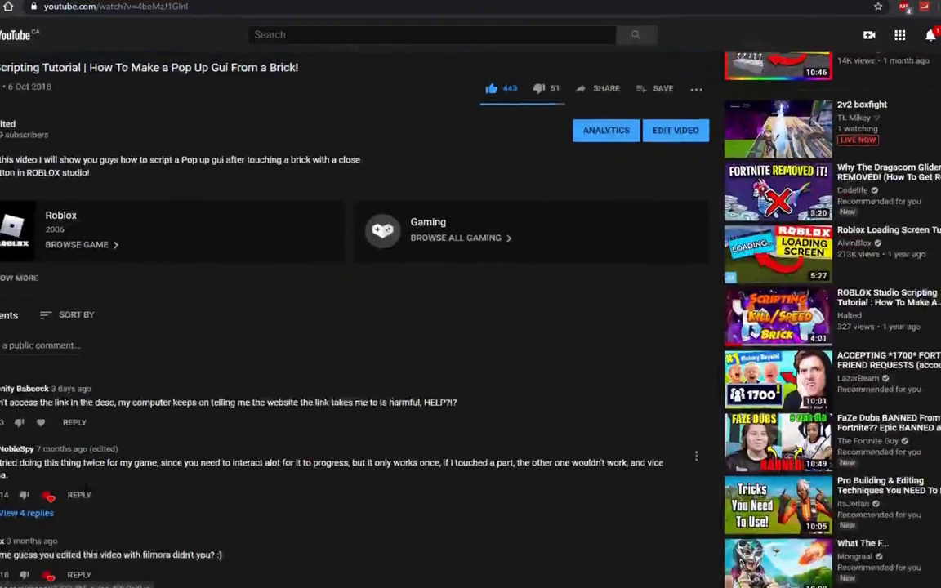
scroll(351, 367, "up", 3)
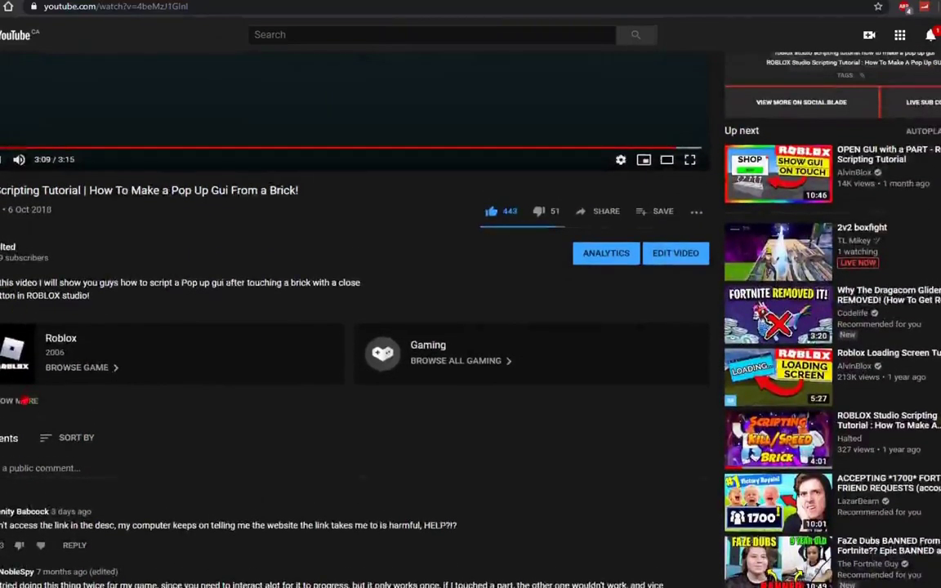
left_click(18, 400)
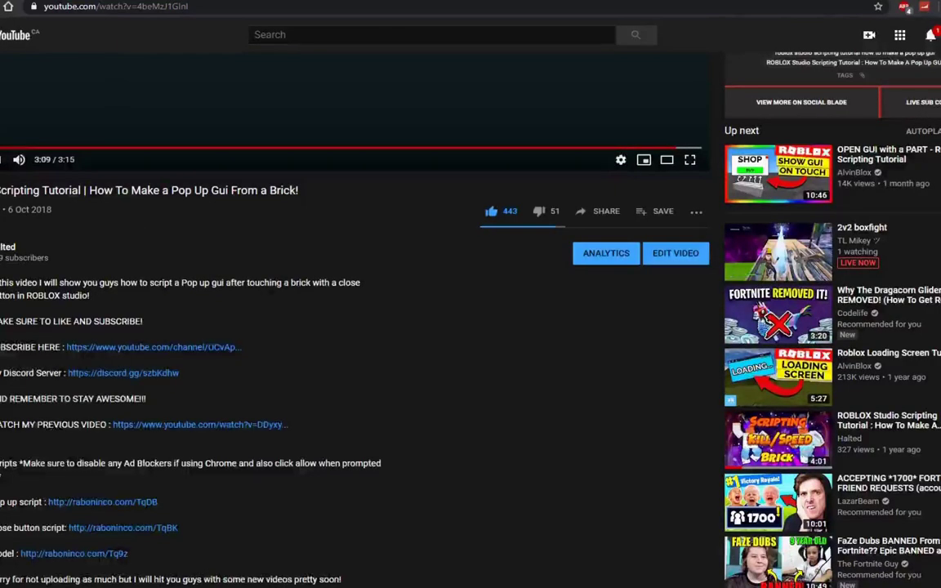
scroll(470, 327, "down", 2)
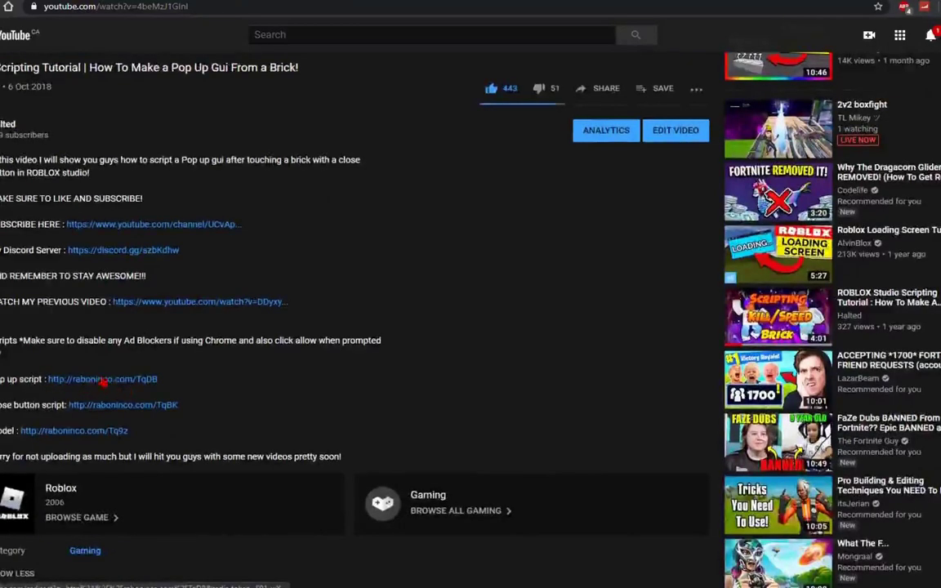
left_click(151, 379)
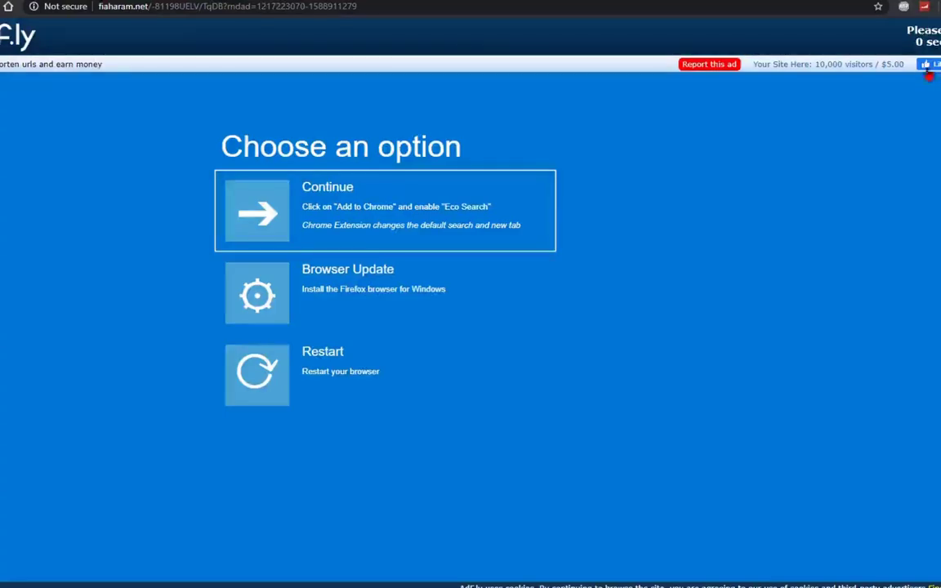
- Continue past the adf.ly page, dismiss the notification prompt, and view the Pastebin script
left_click(925, 45)
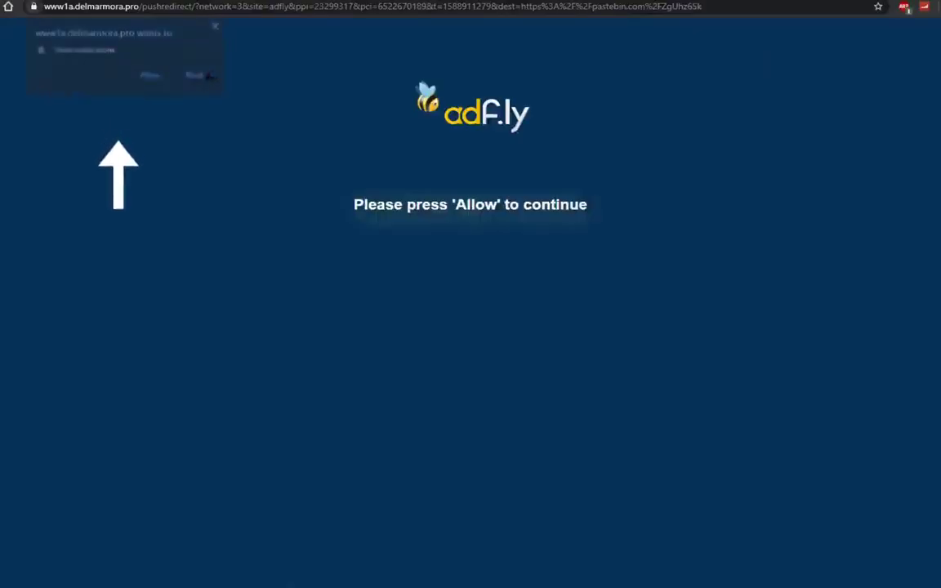
left_click(142, 76)
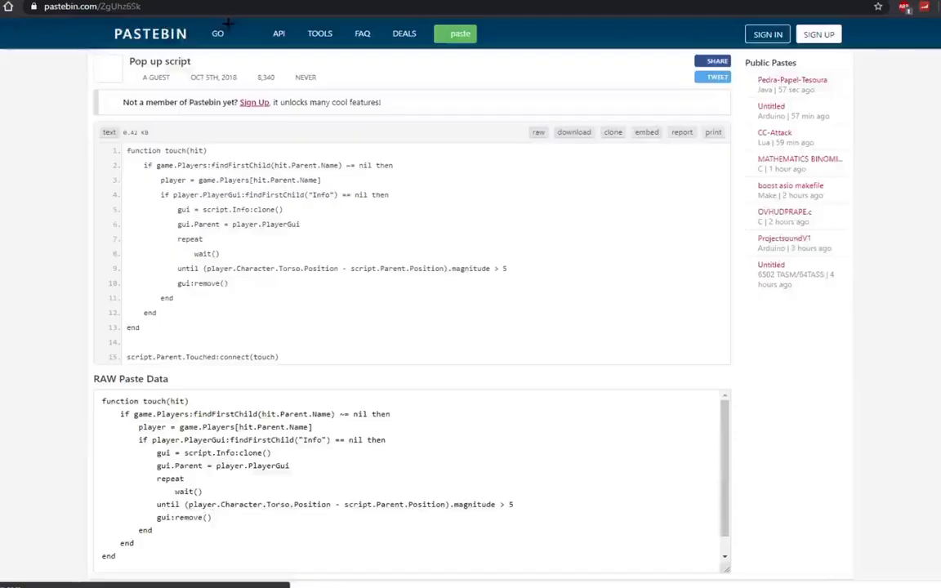
left_click_drag(212, 196, 415, 273)
left_click(512, 242)
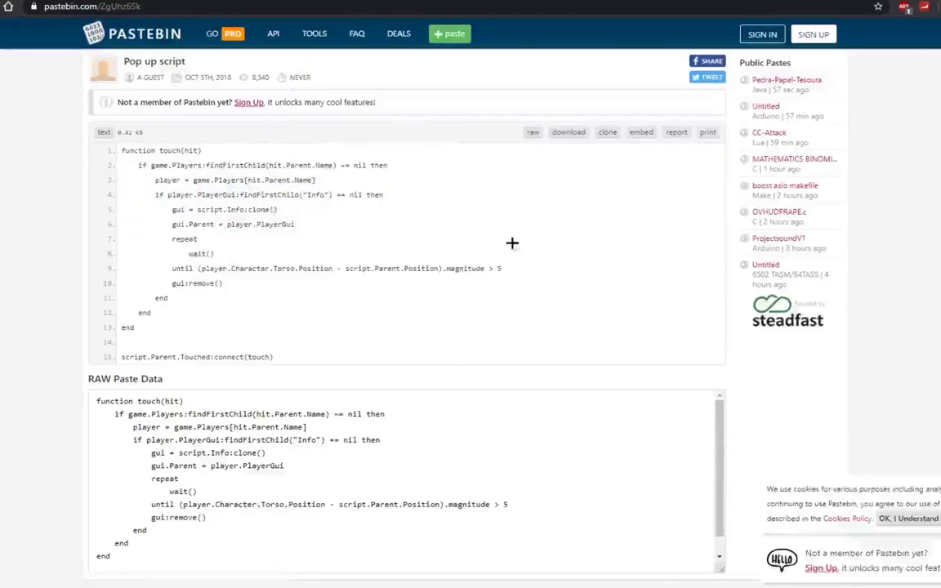